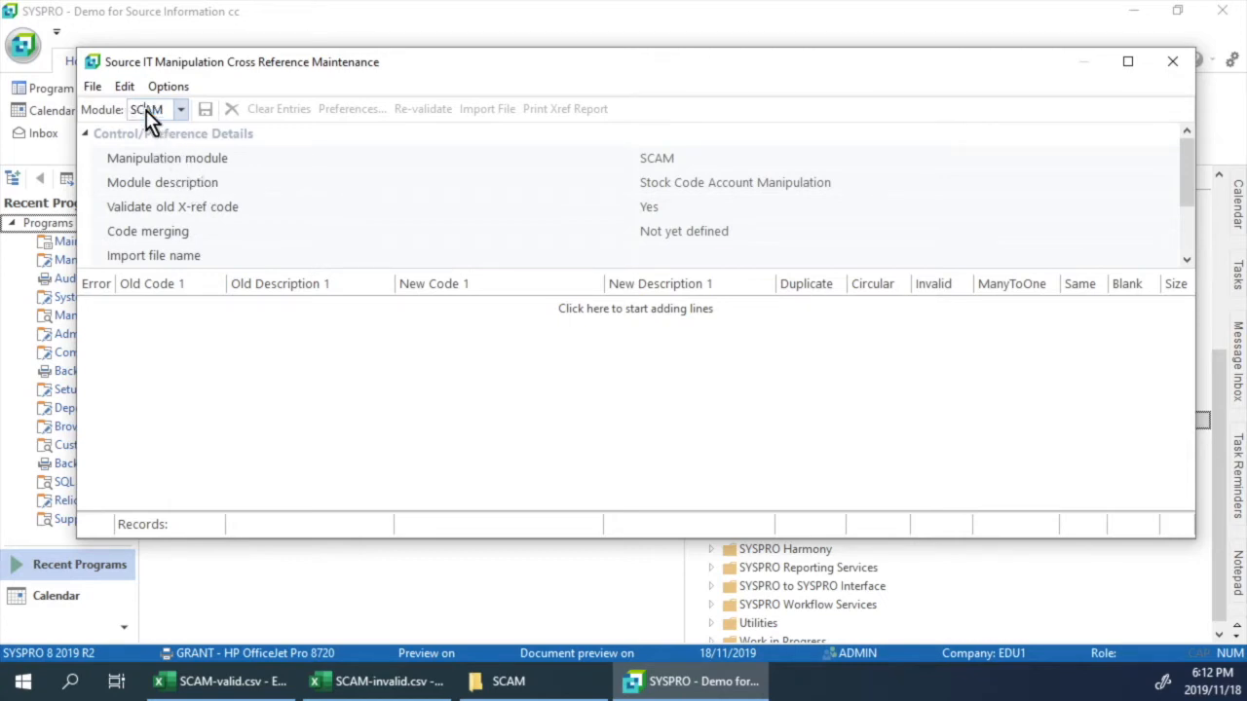
- Load the SCAM module's cross references and clear out all of its entries
left_click(181, 111)
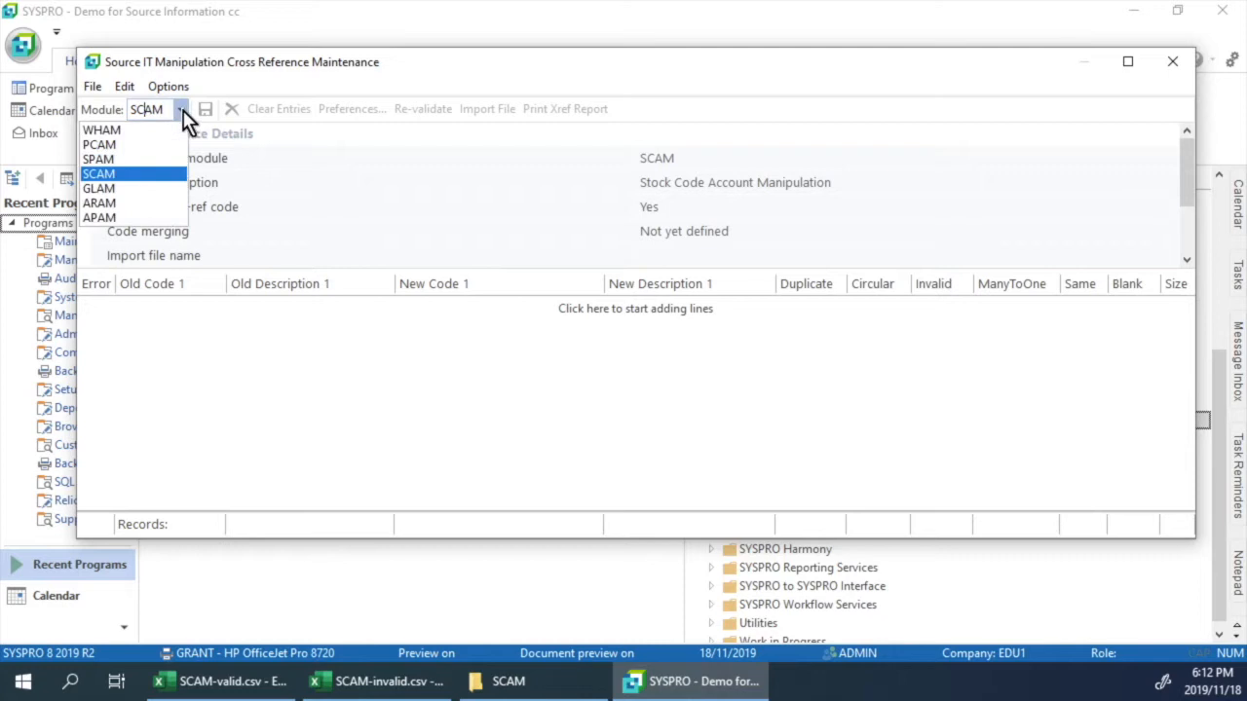
left_click(110, 178)
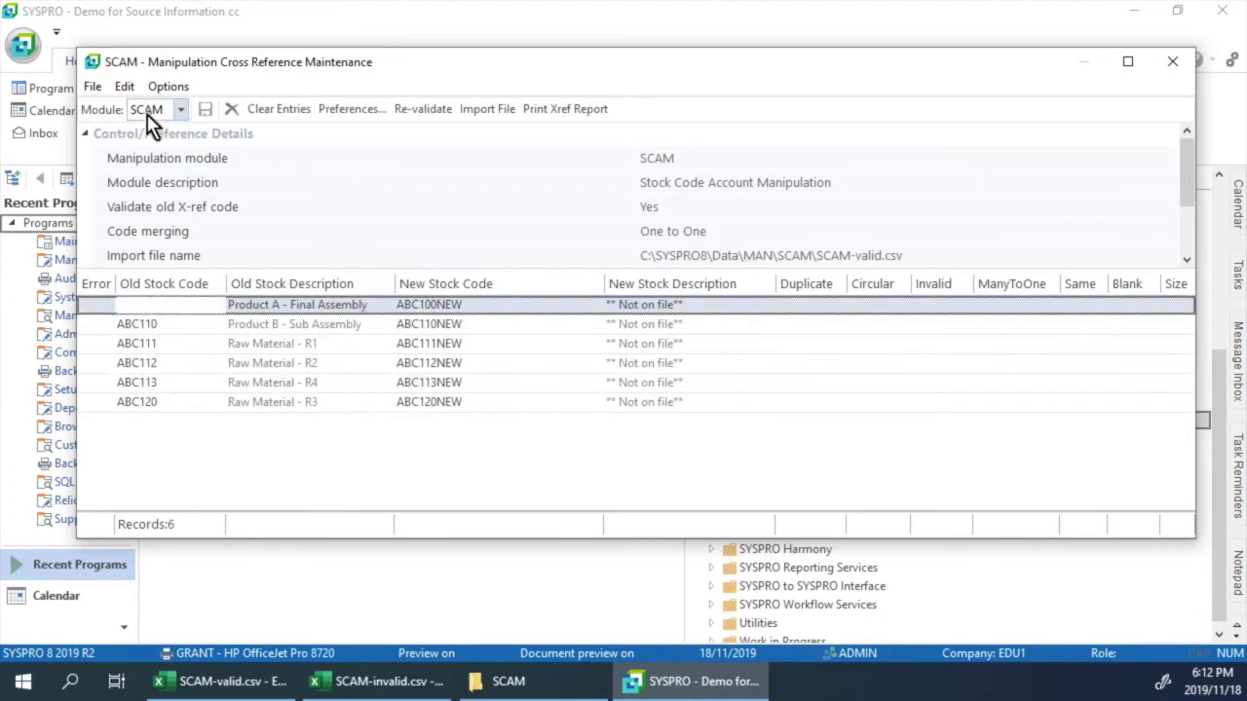
left_click(102, 308)
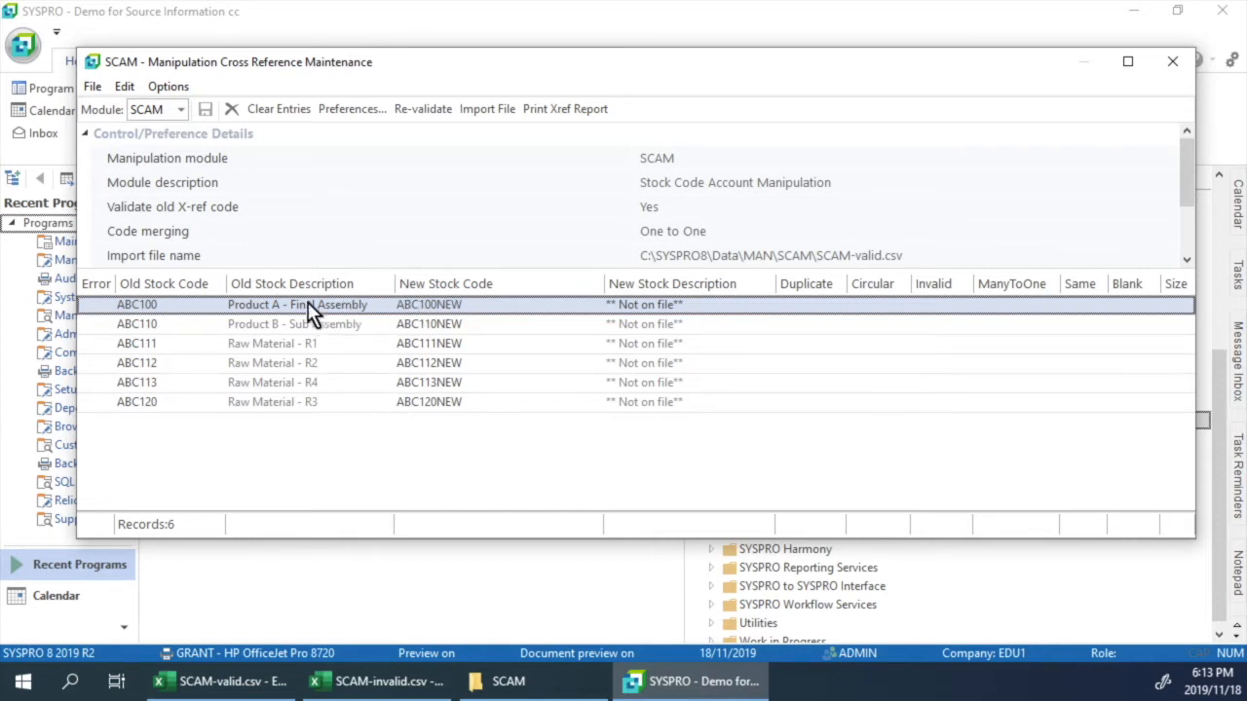
left_click(281, 113)
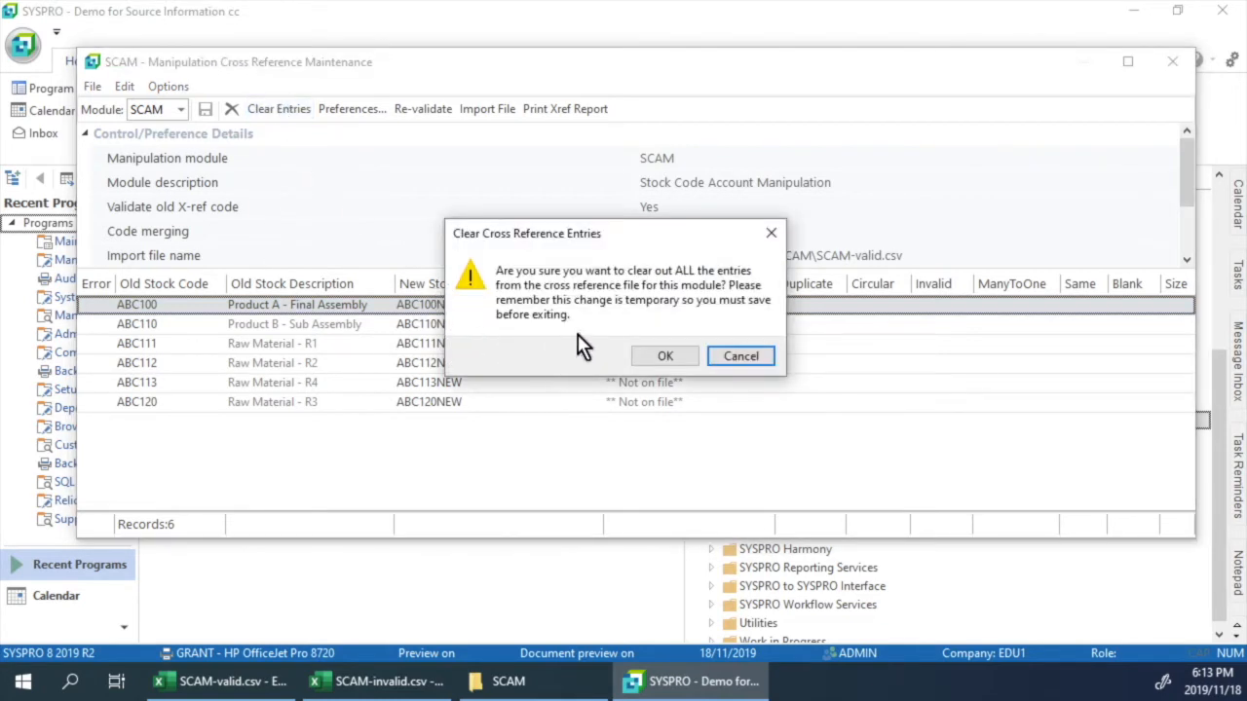
left_click(662, 359)
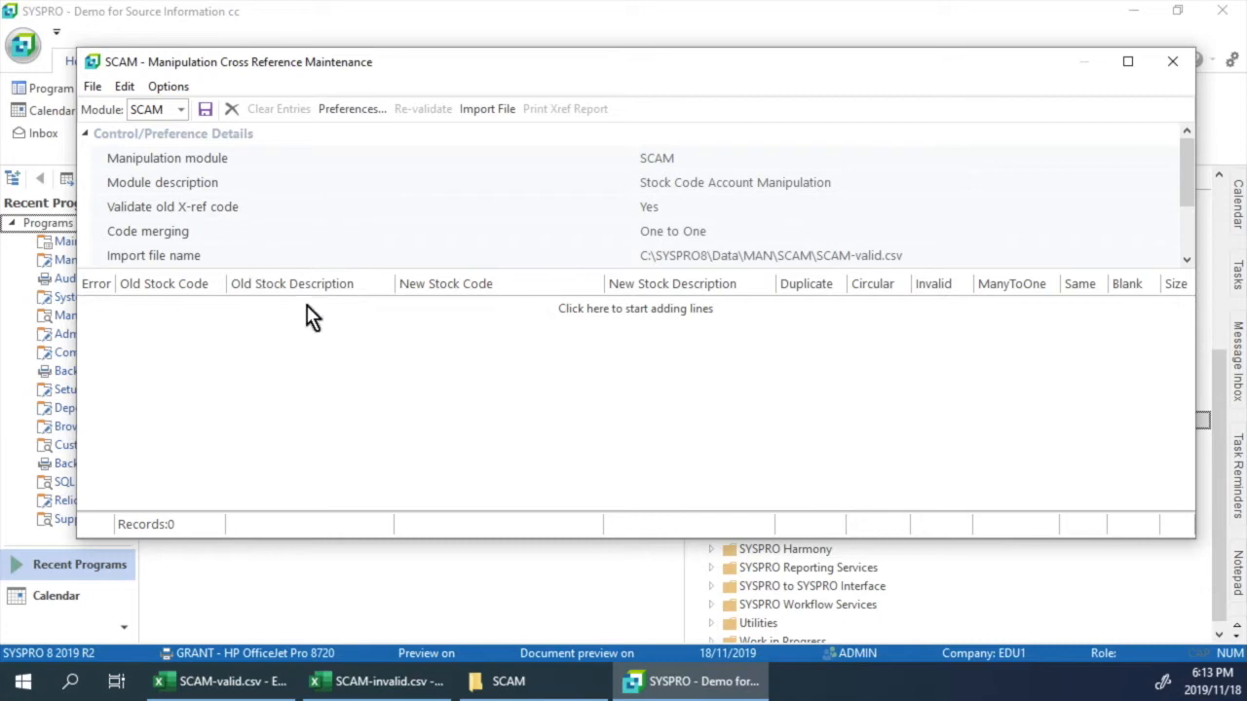
- Switch to the SCAM-valid.csv workbook in Excel and review the old codes in column A and new codes in column B
left_click(243, 687)
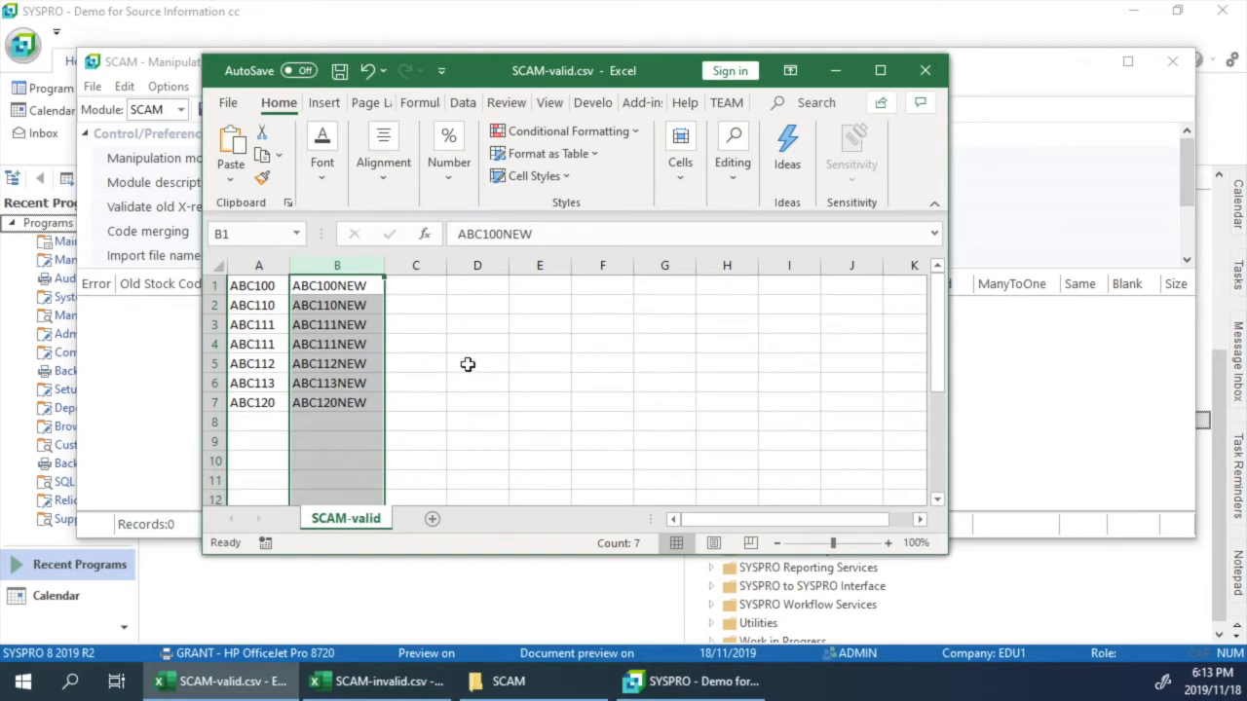
left_click(260, 265)
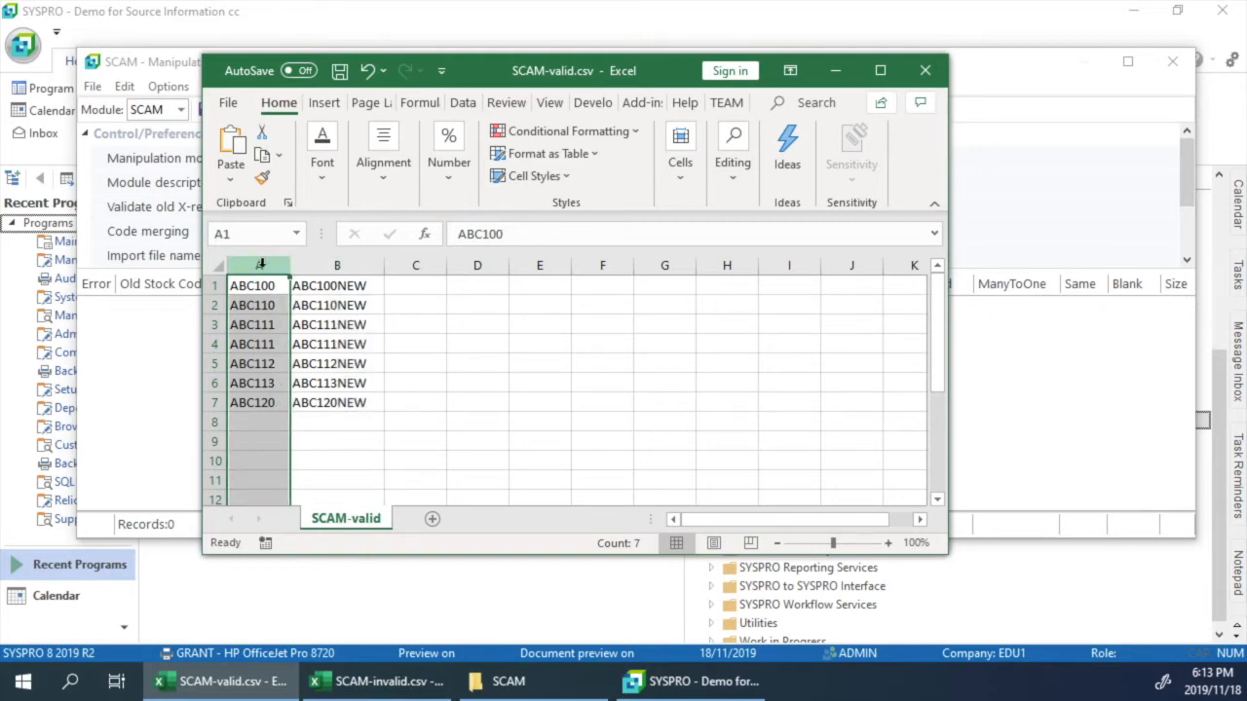
left_click(339, 265)
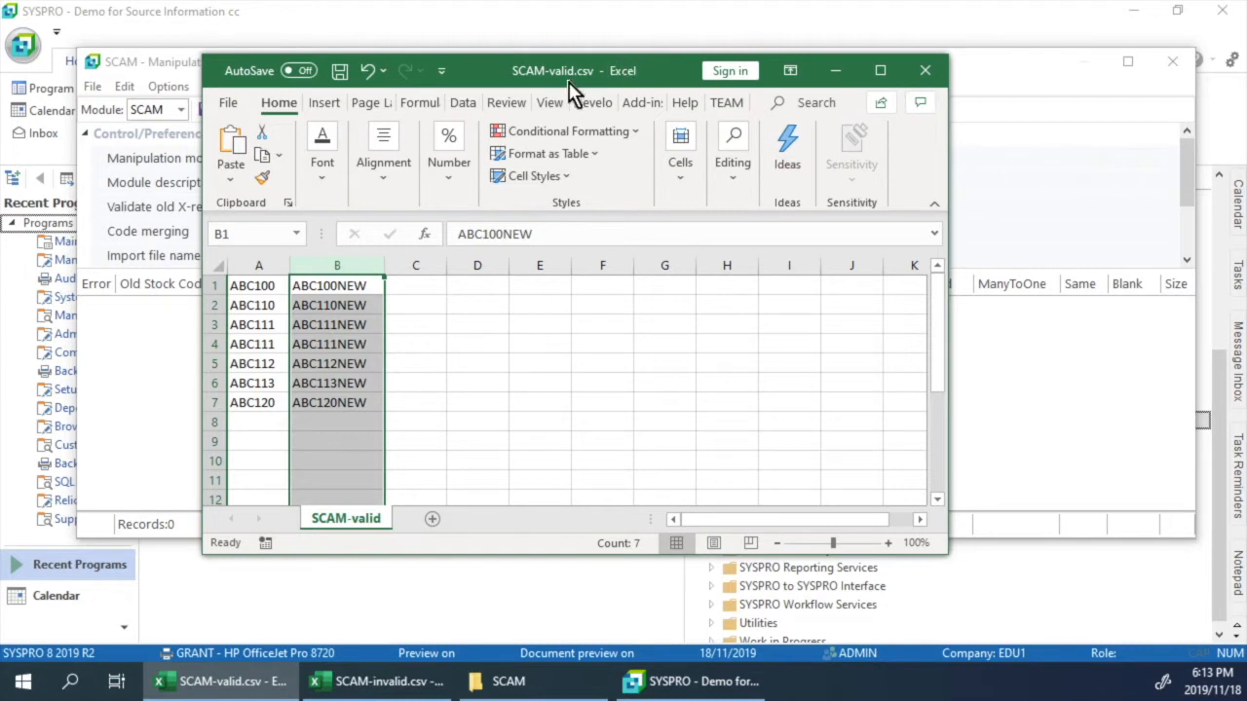
left_click(836, 70)
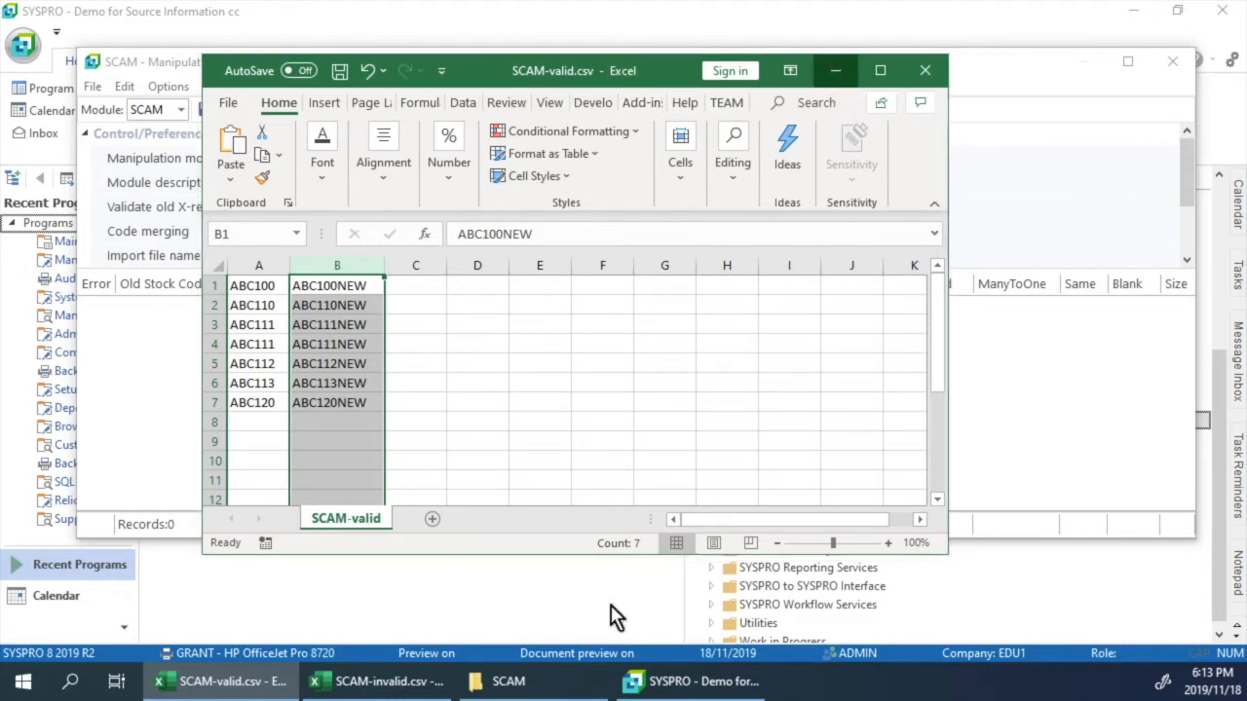
left_click(502, 682)
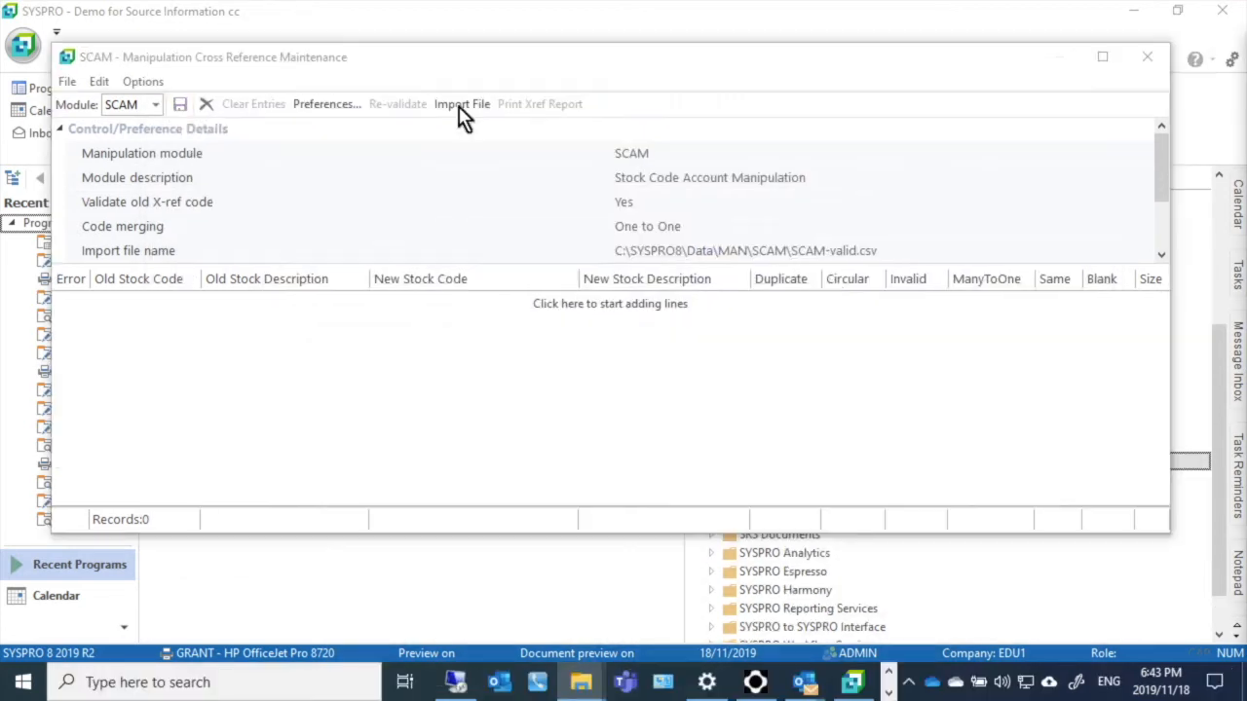
- Import the CSV file SCAM-valid.csv from the client into the cross reference using the Append rule
left_click(462, 107)
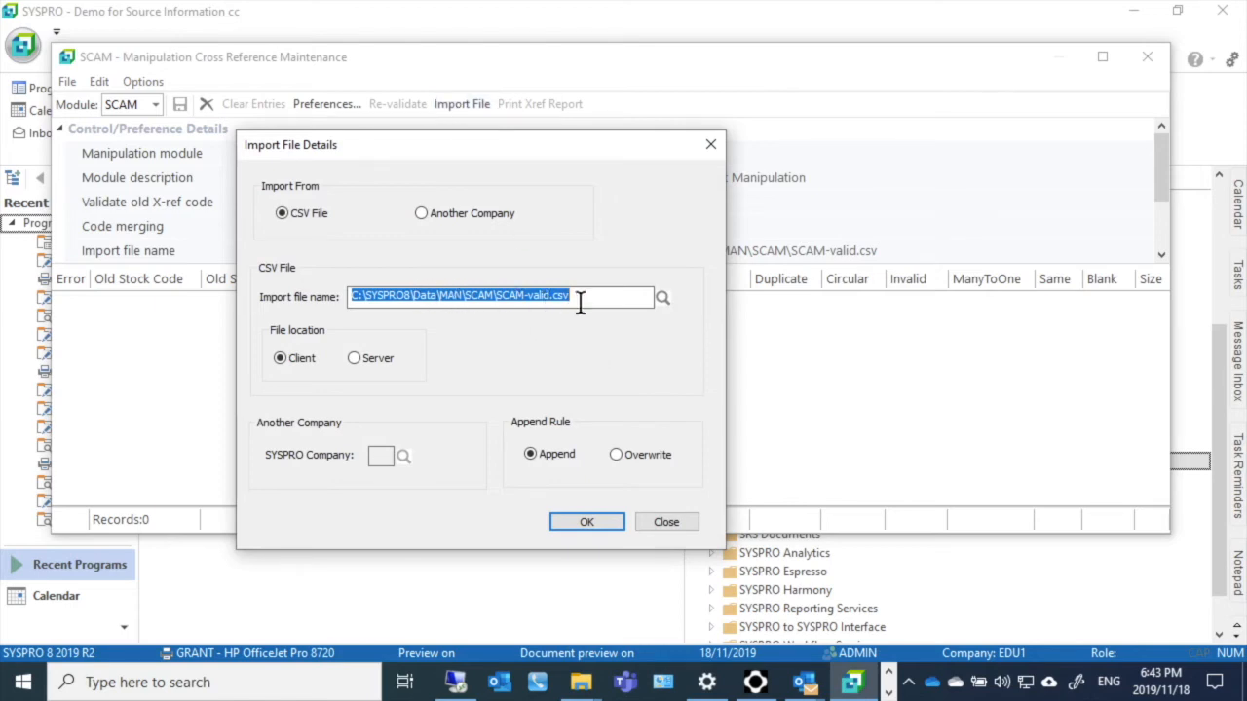
left_click(663, 298)
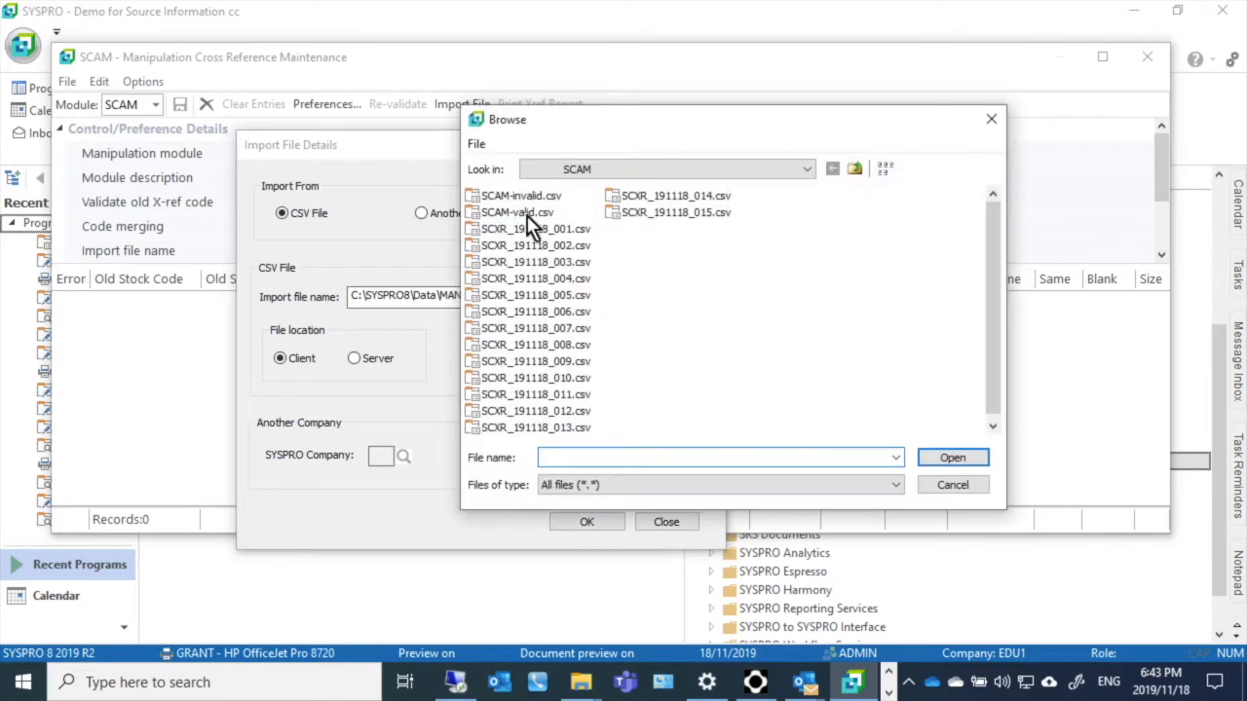
double_click(526, 214)
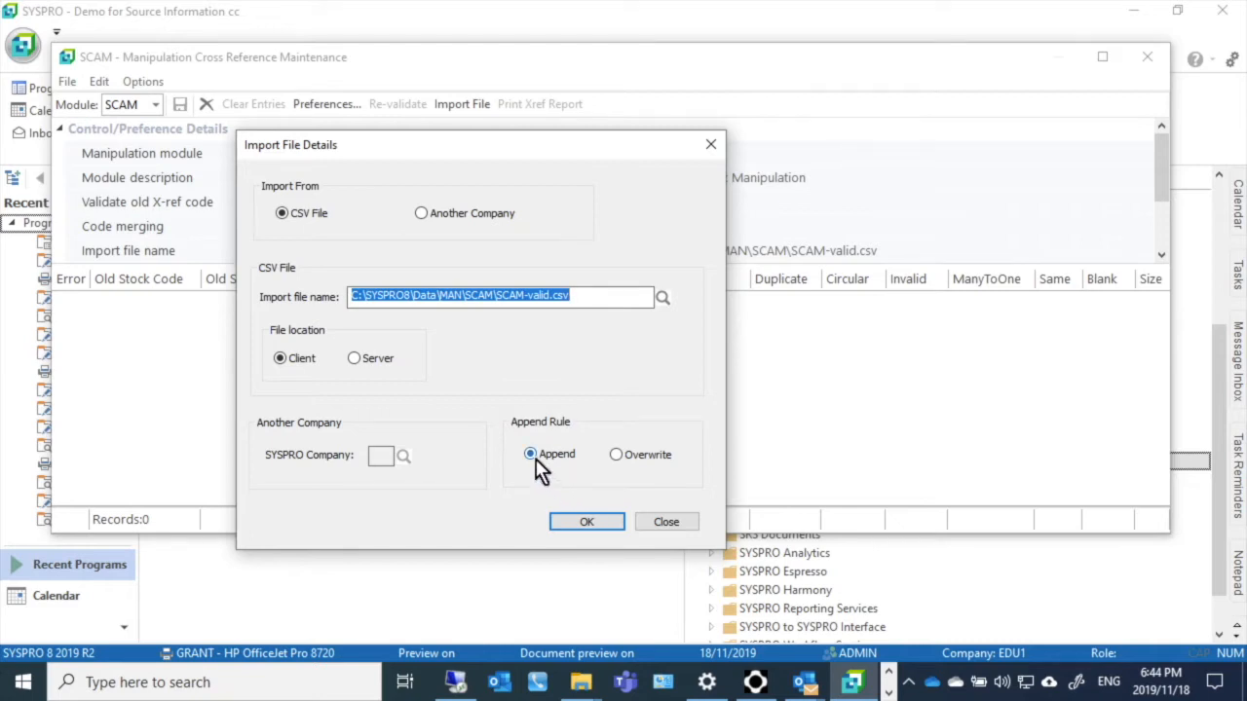
left_click(588, 524)
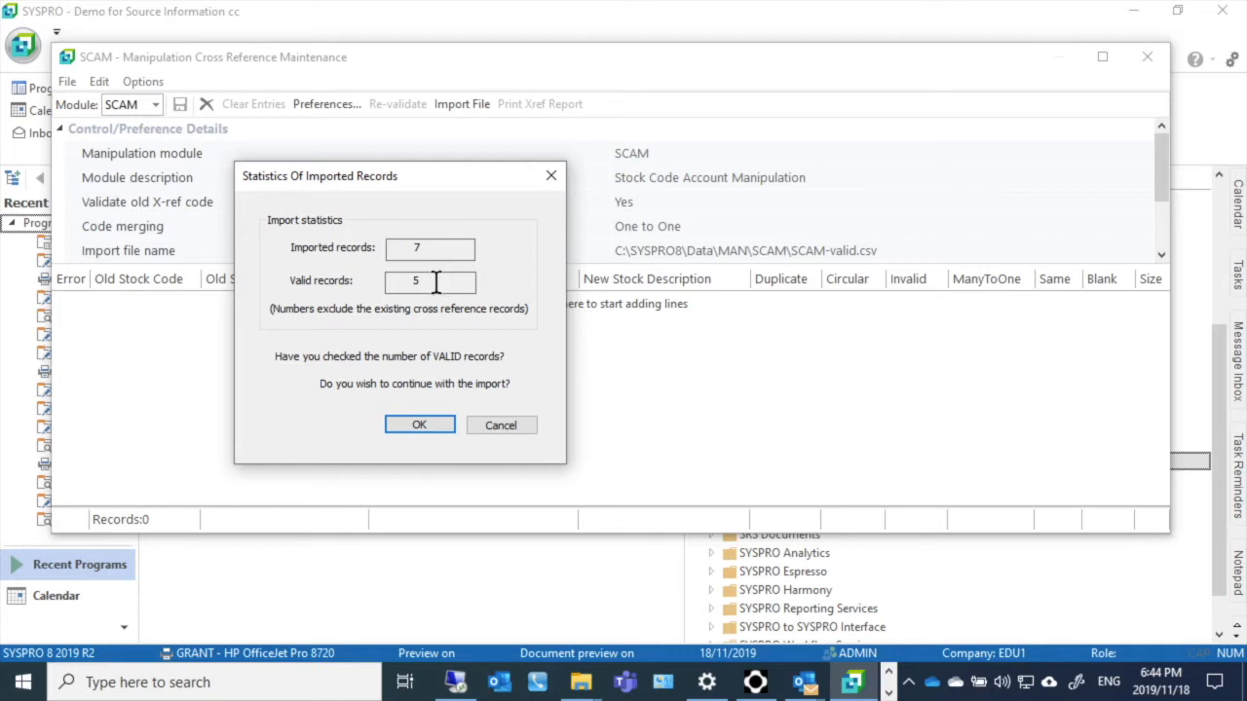
left_click(424, 430)
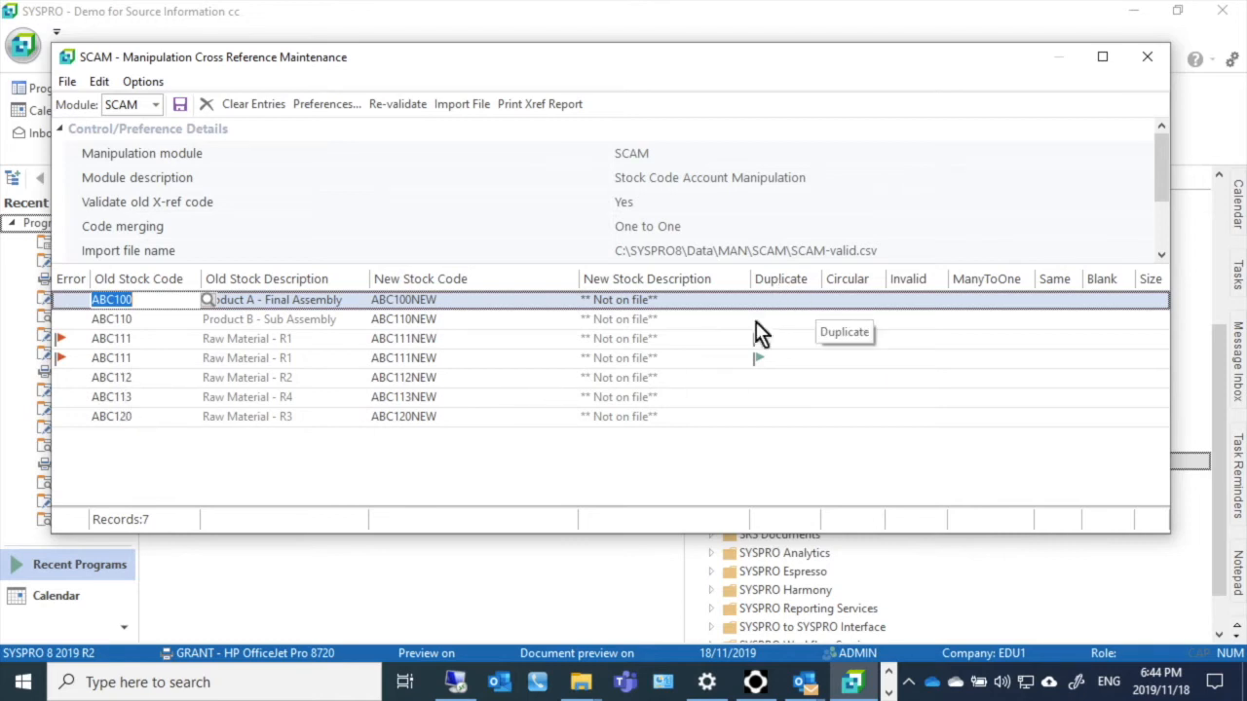
- Delete one of the duplicate ABC111 entries and re-validate the cross reference
left_click(122, 341)
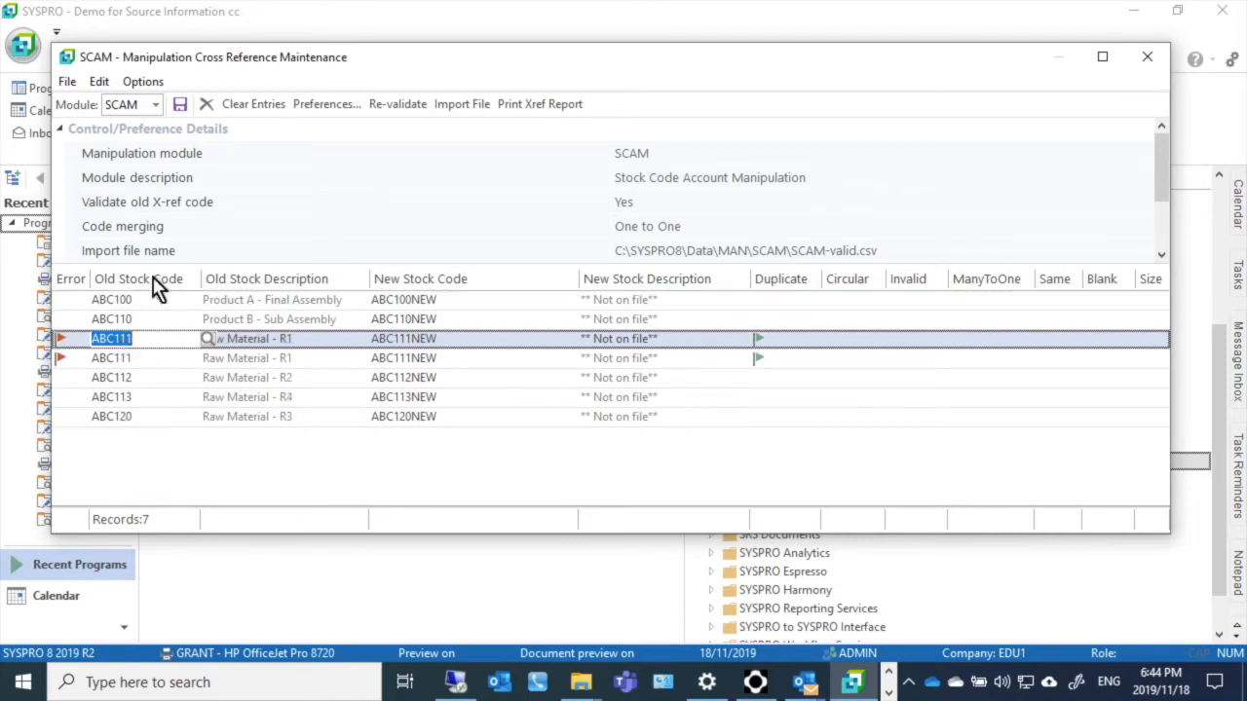
left_click(205, 104)
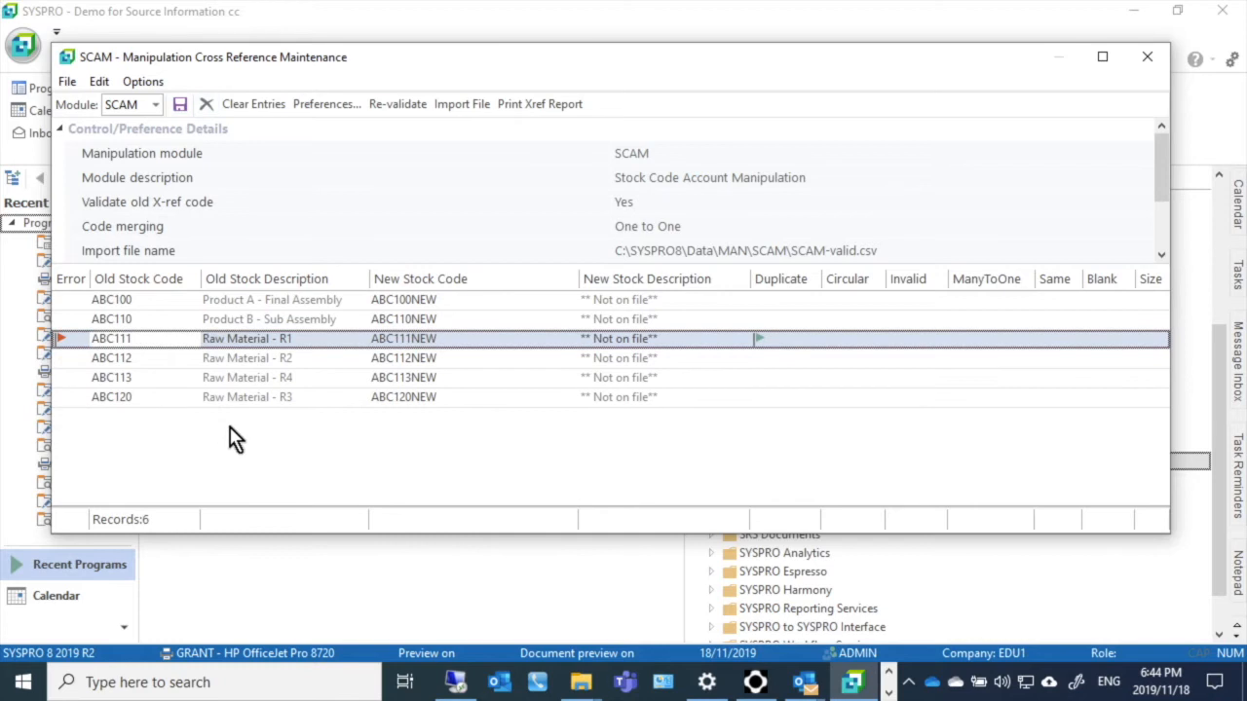
left_click(390, 104)
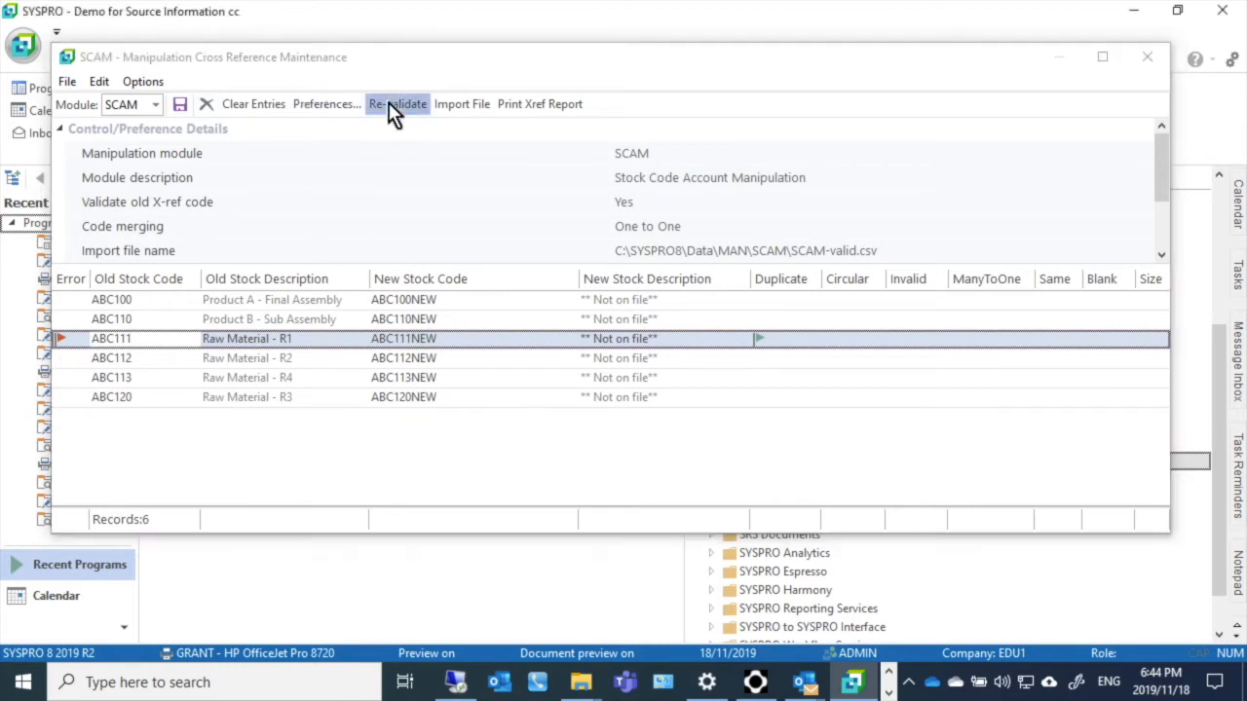
left_click(343, 438)
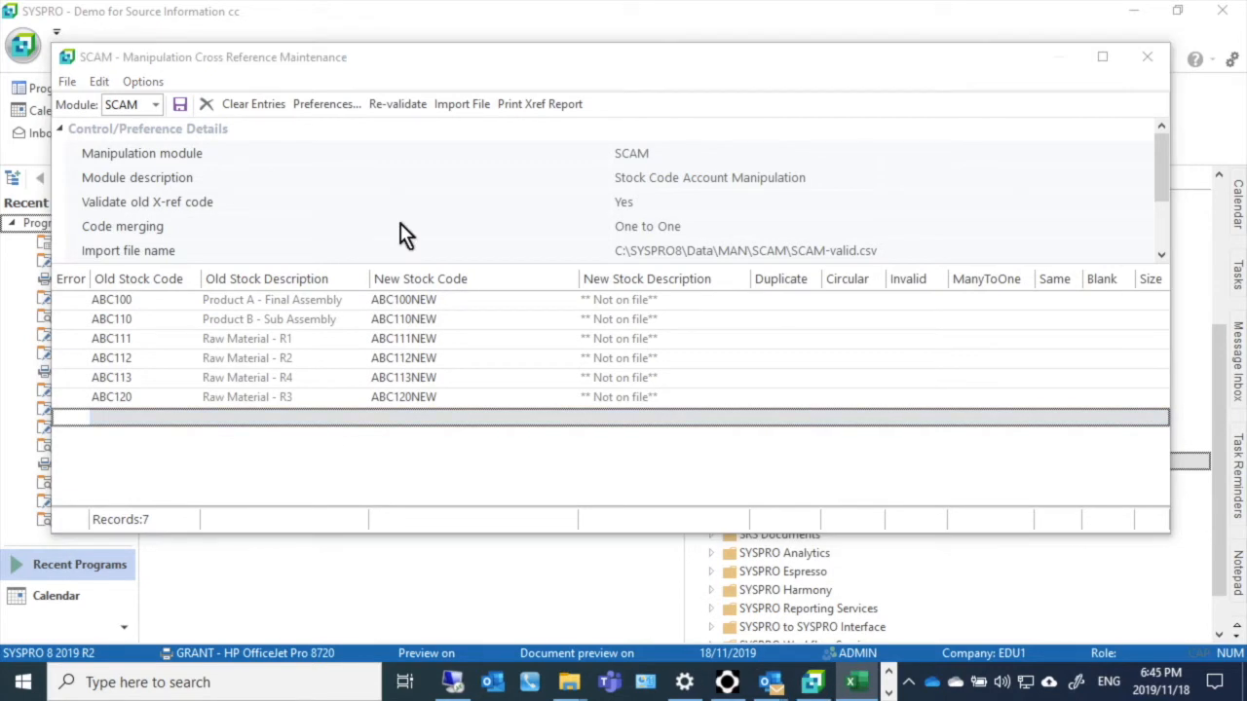
- Switch to Excel to look over the stock codes in SCAM-valid.csv, then return to the cross reference
left_click(855, 684)
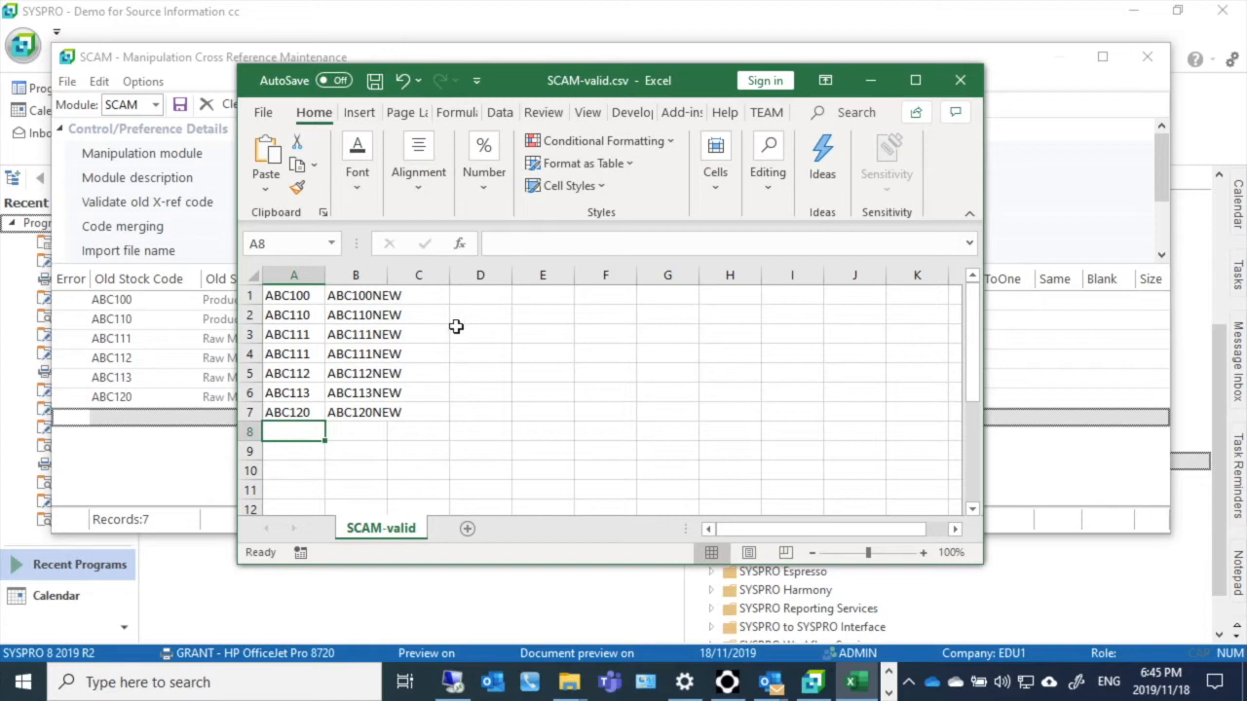
left_click(877, 83)
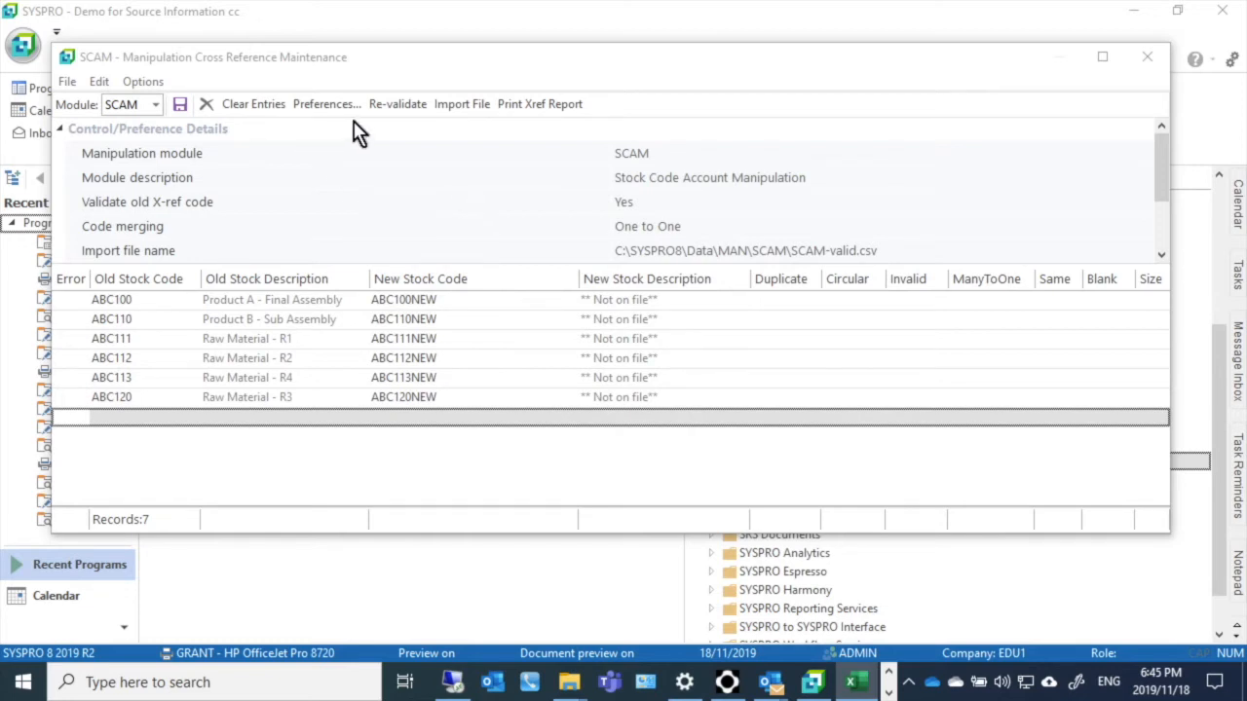
- Import the CSV file SCAM-invalid.csv with the Overwrite rule, replacing the module's existing cross reference
left_click(450, 104)
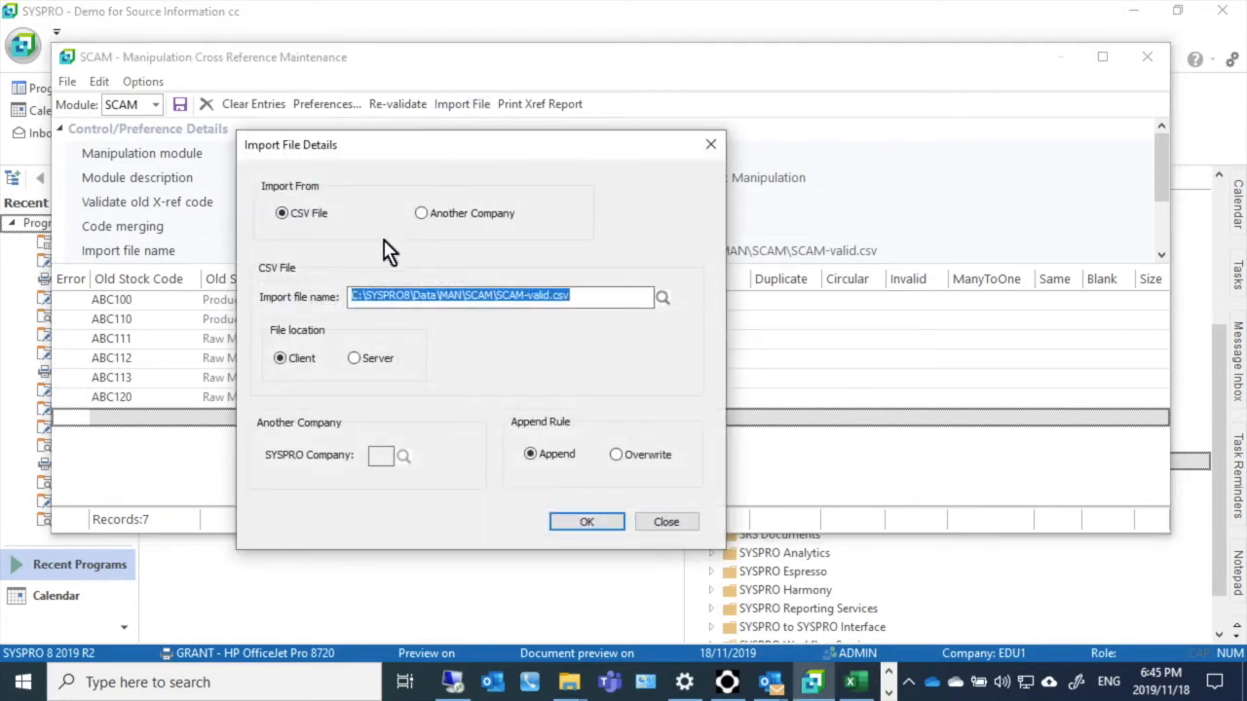
left_click(662, 299)
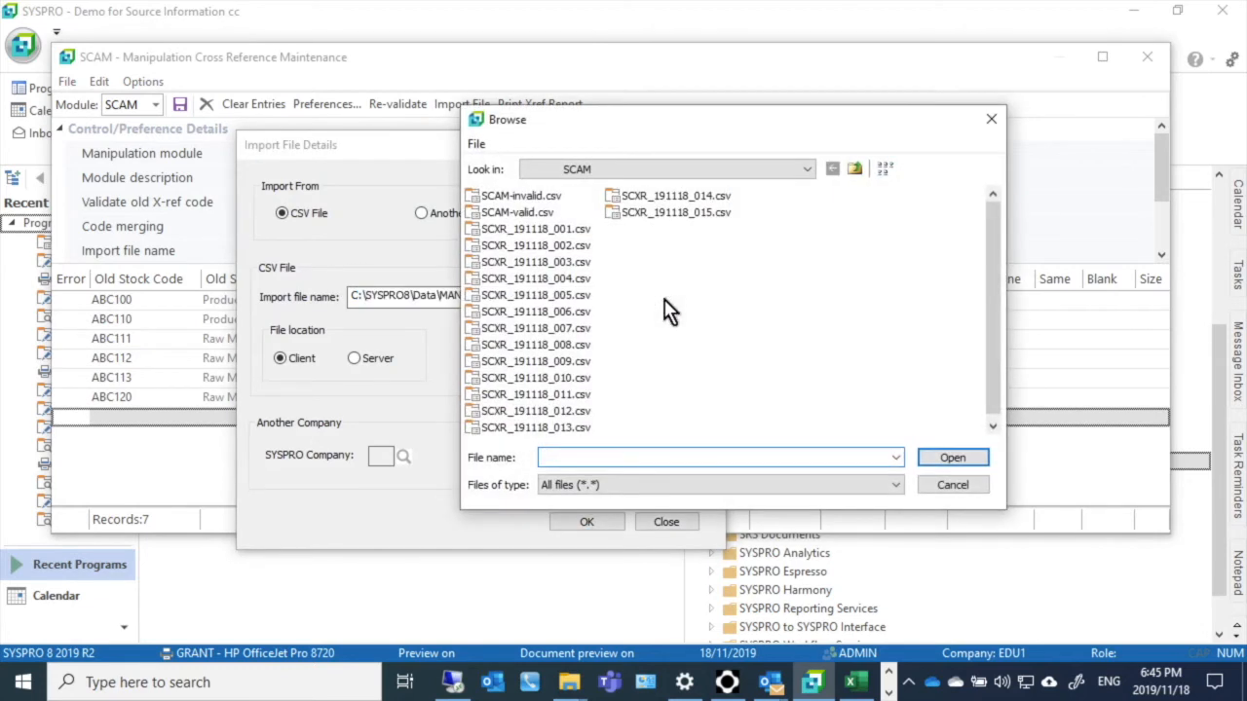
double_click(519, 199)
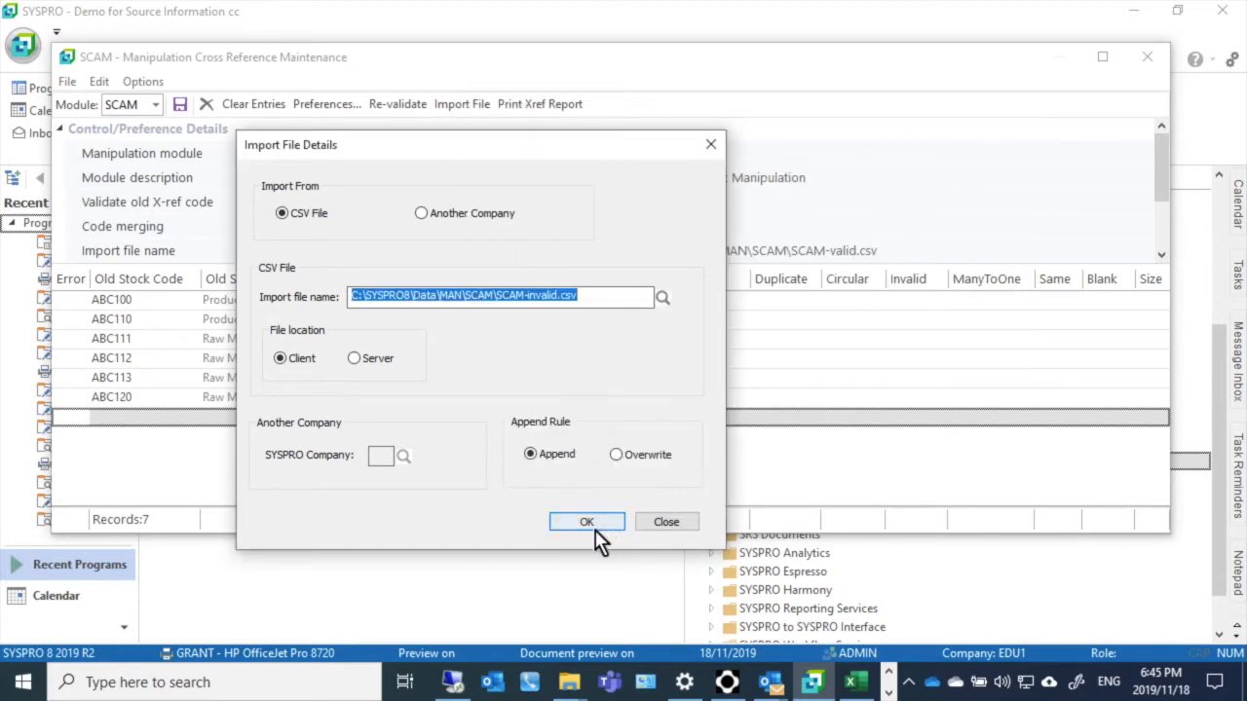
left_click(617, 455)
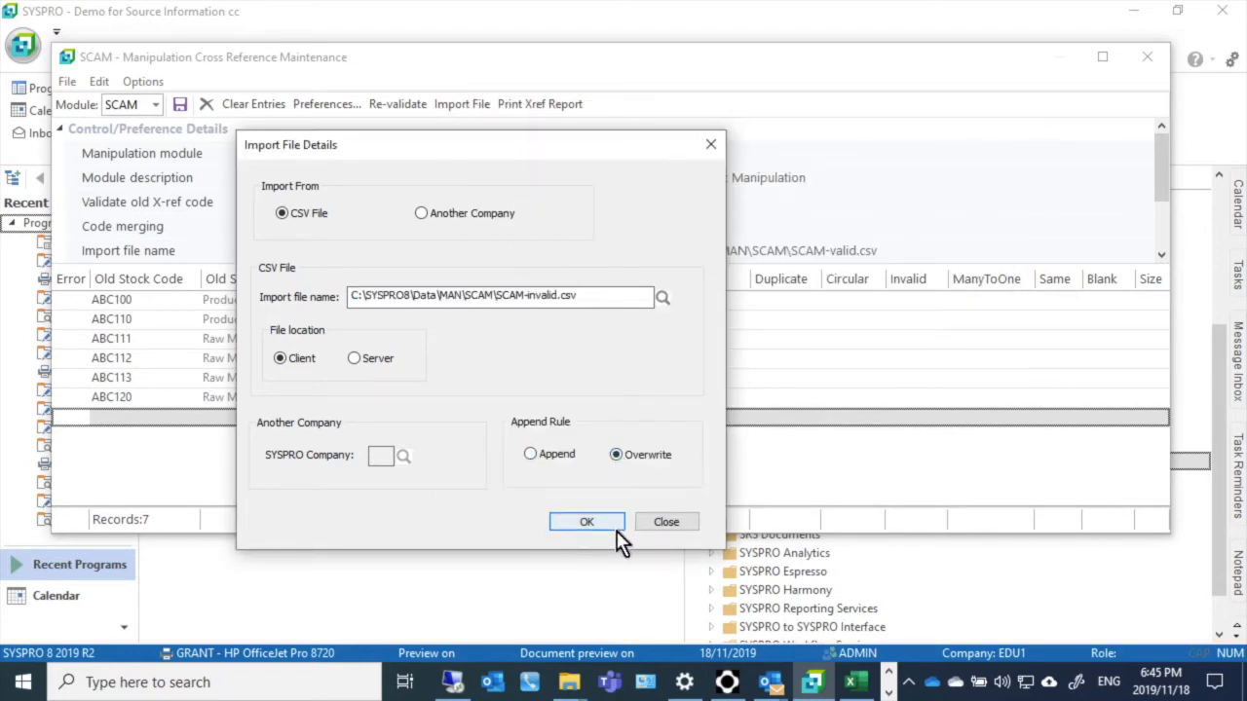
left_click(585, 524)
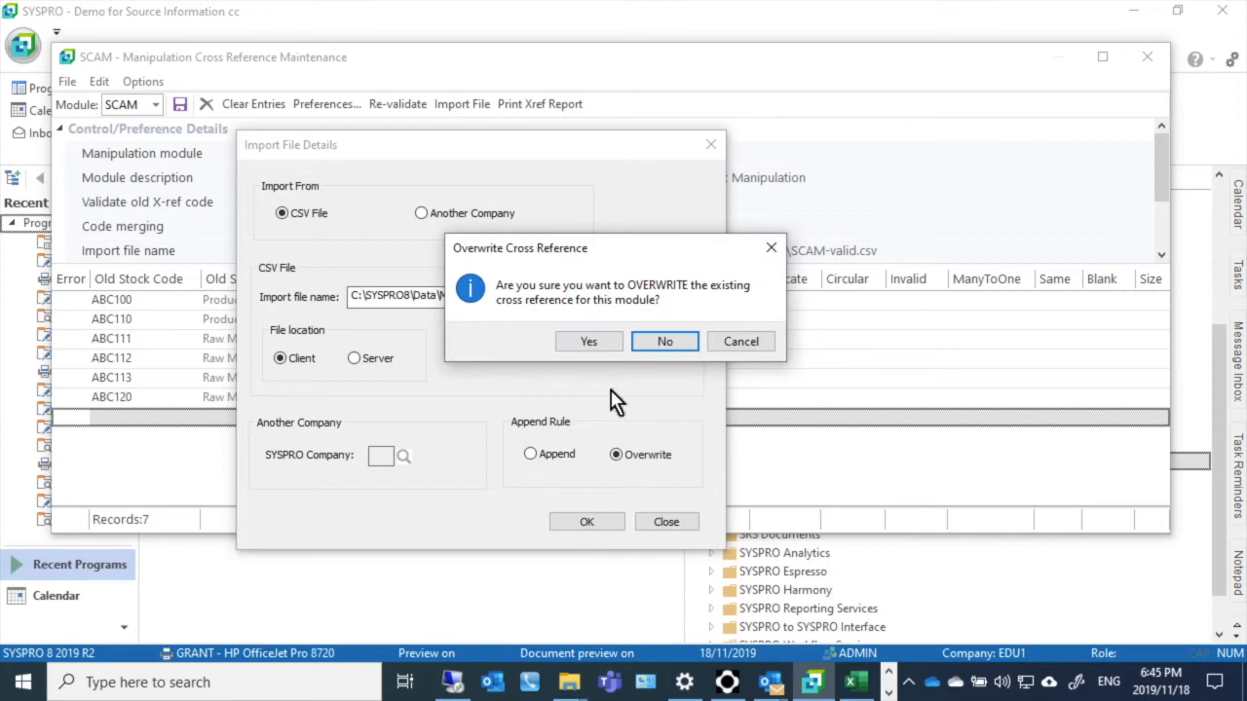
left_click(589, 346)
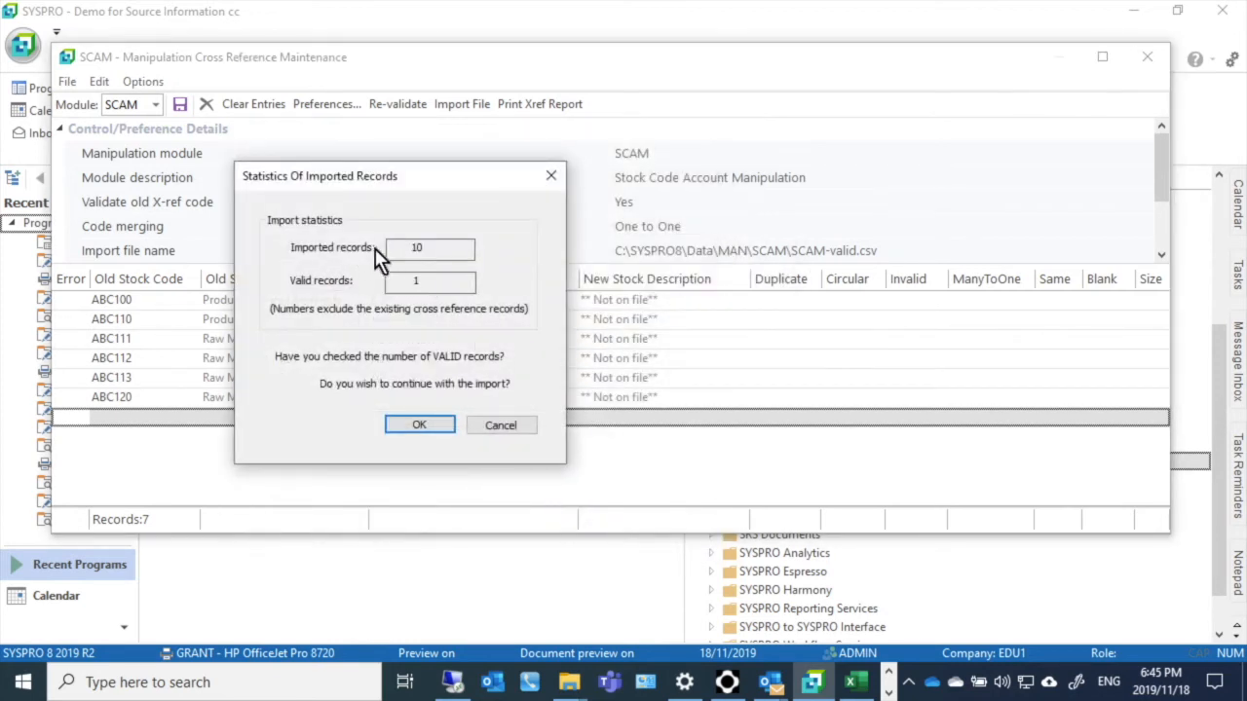
left_click(421, 426)
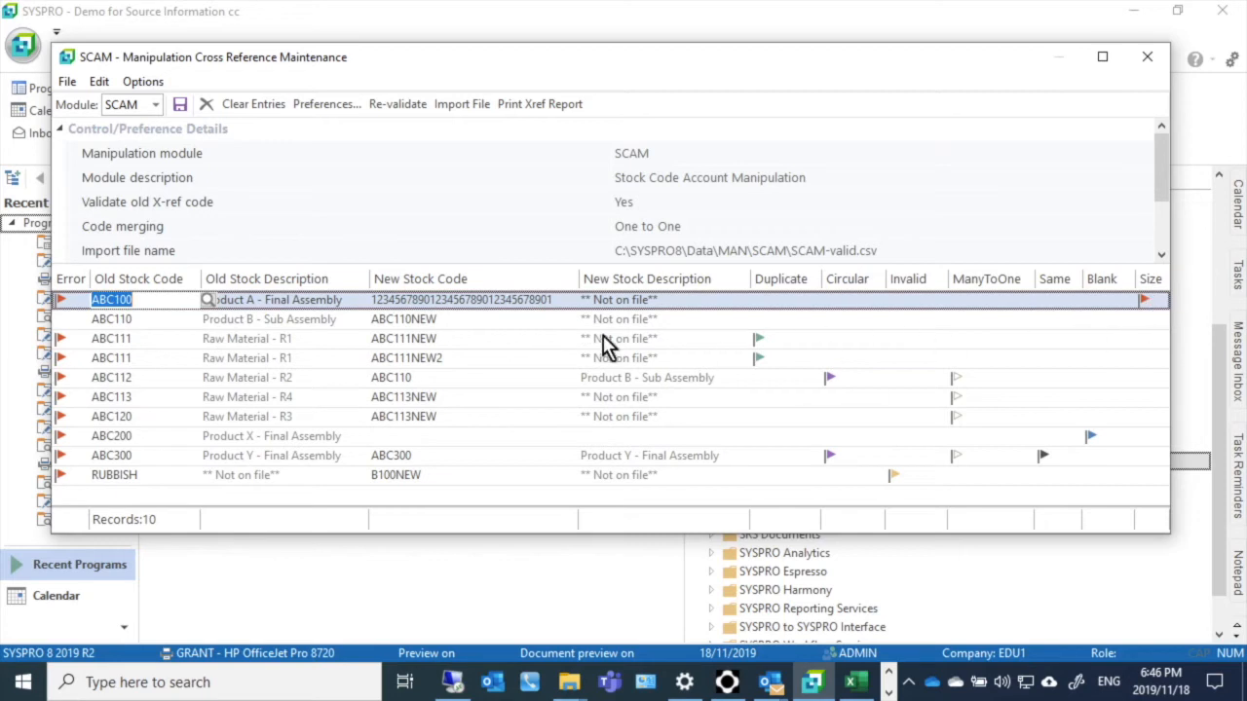
- Examine the error flags on the imported entries, from the ABC100 size error to the invalid RUBBISH code
left_click(493, 304)
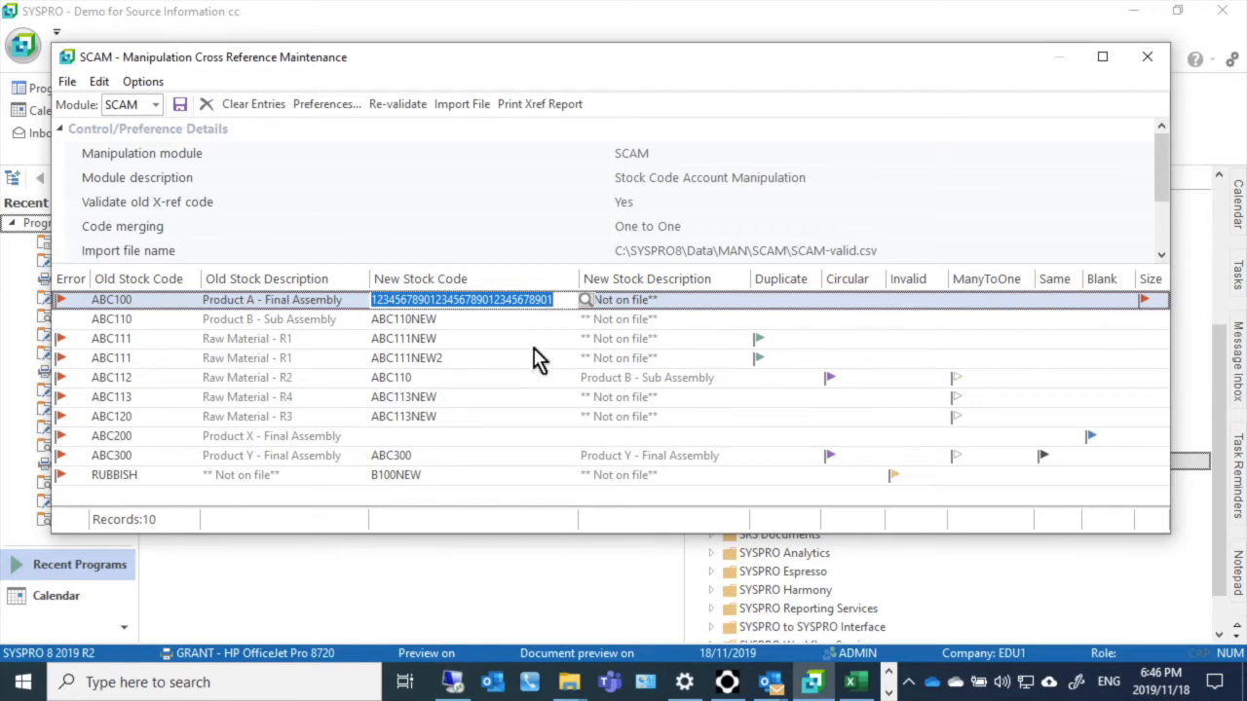
left_click(139, 324)
left_click(139, 324)
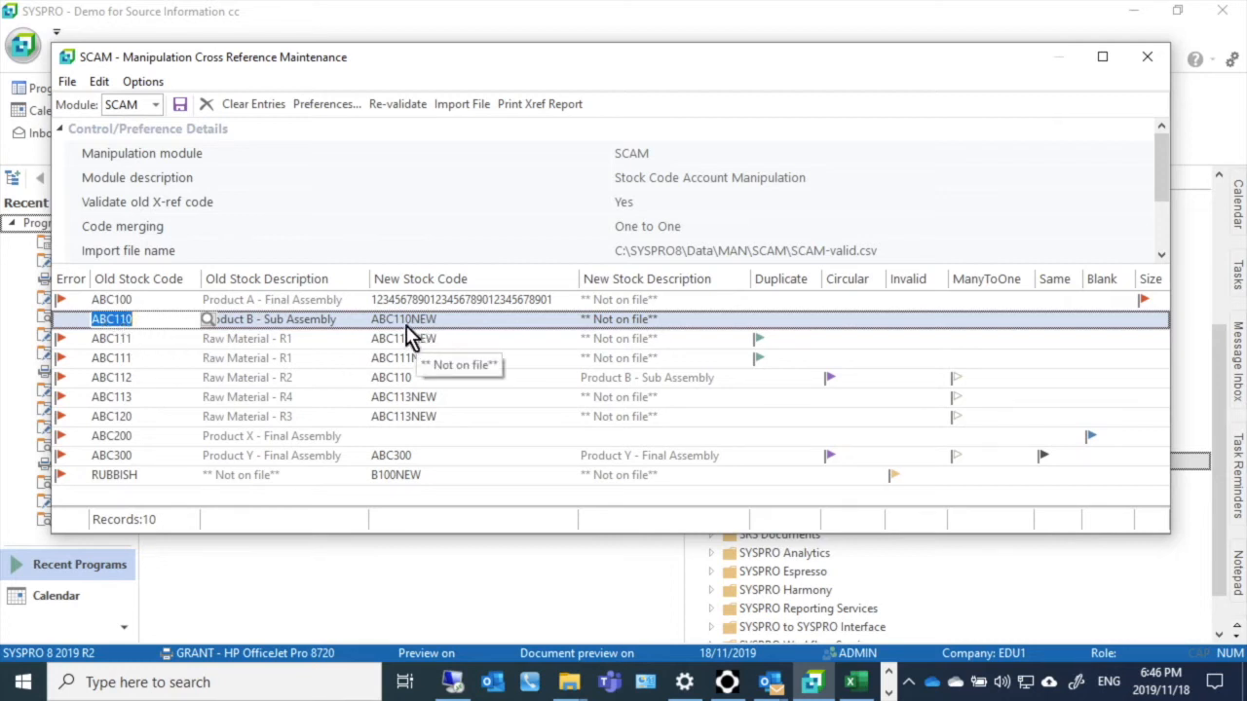
left_click(121, 339)
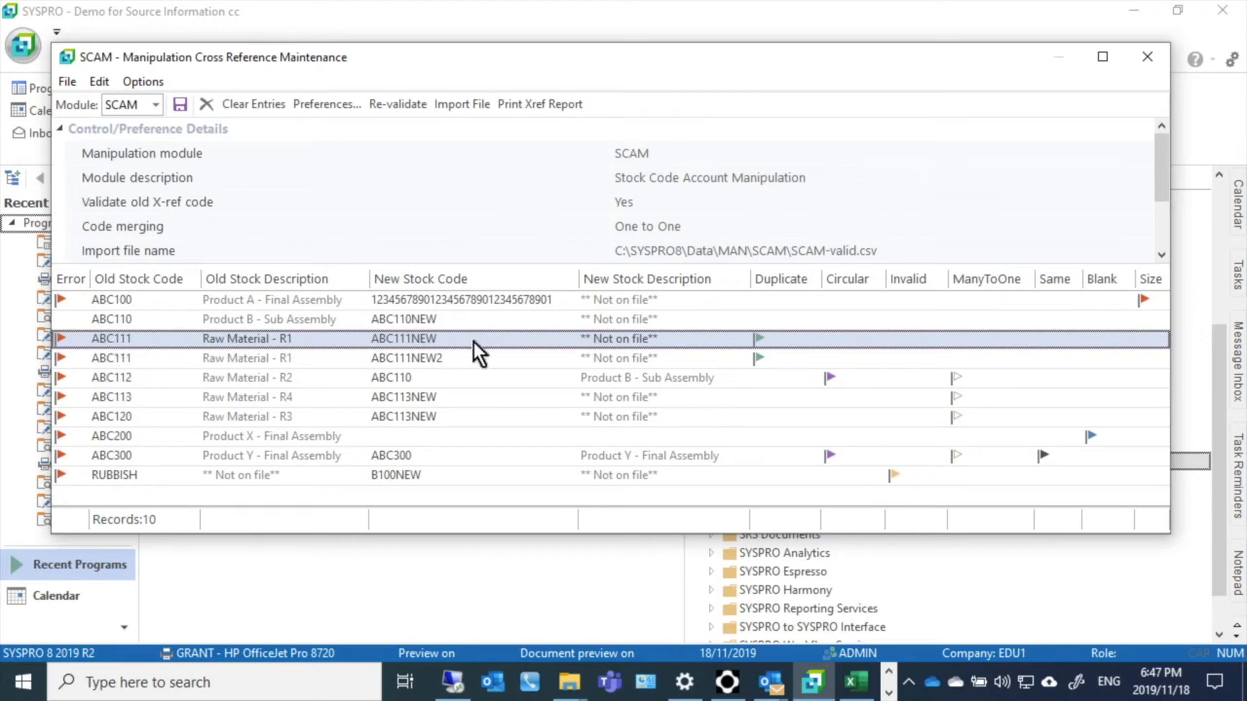
double_click(124, 382)
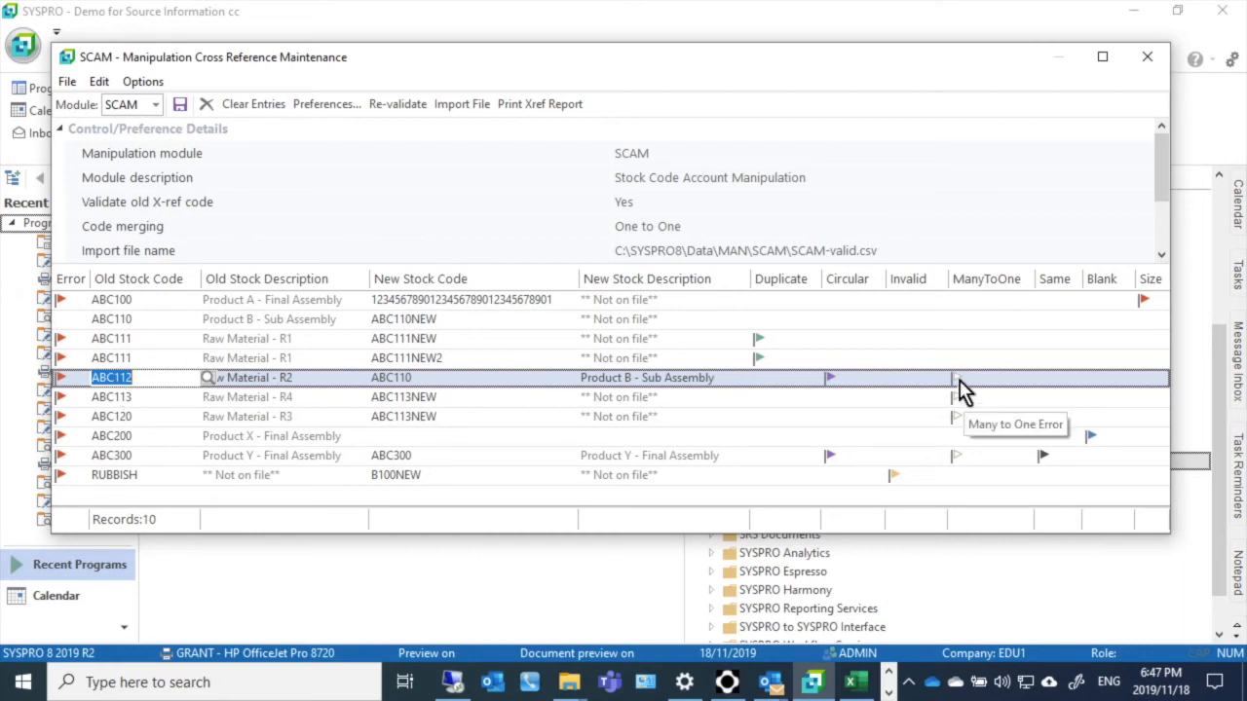
left_click(829, 460)
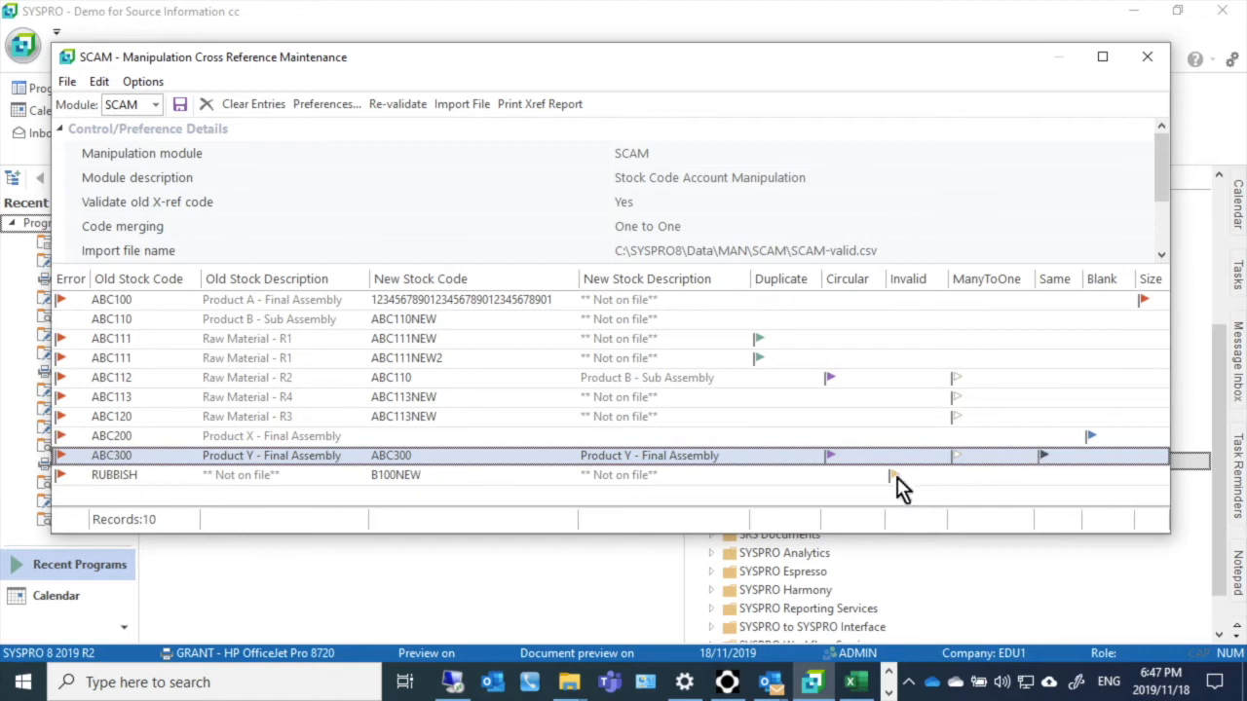
left_click(107, 477)
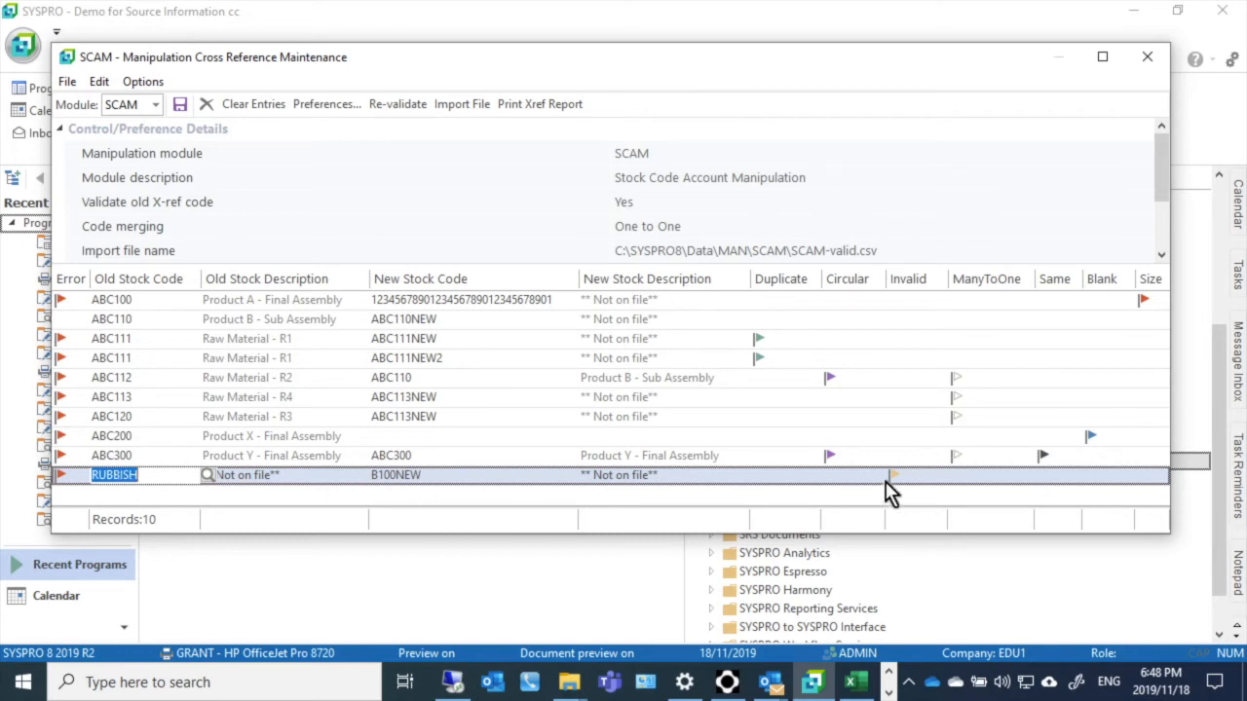
mouse_move(896, 488)
- Open the SCAM module's preferences, saving the imported cross reference changes and dismissing the saved-records summary
left_click(327, 105)
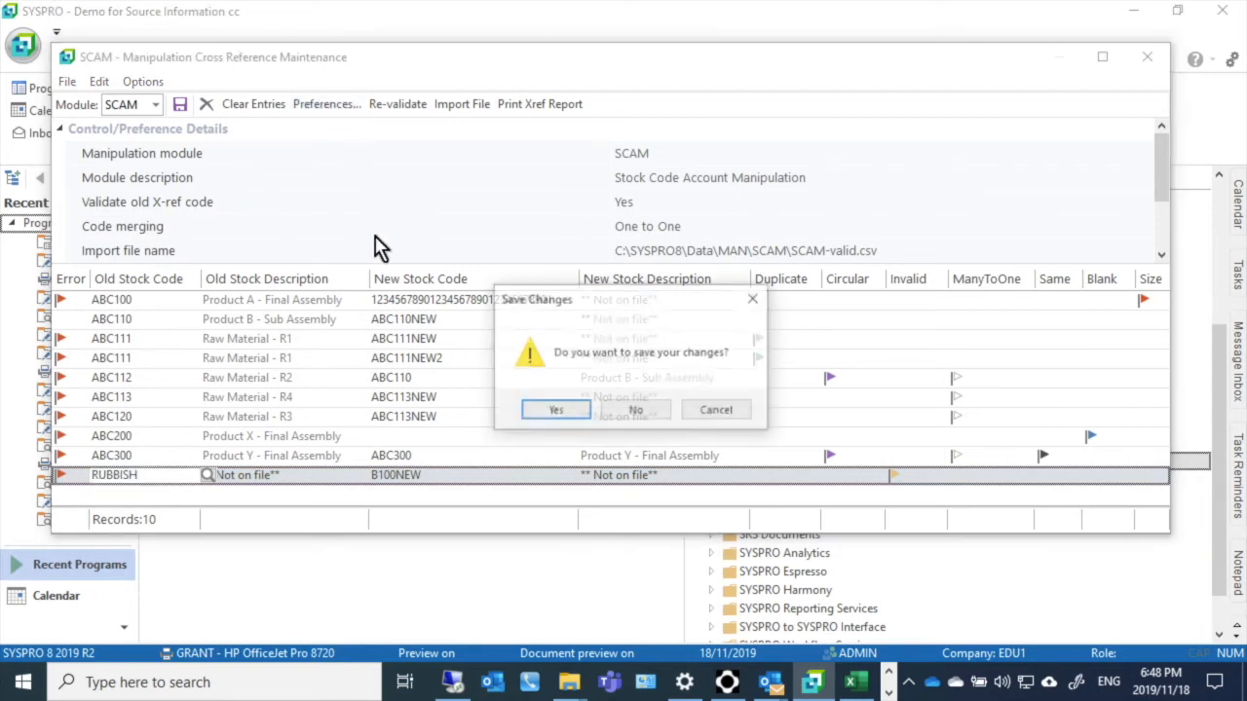
left_click(555, 412)
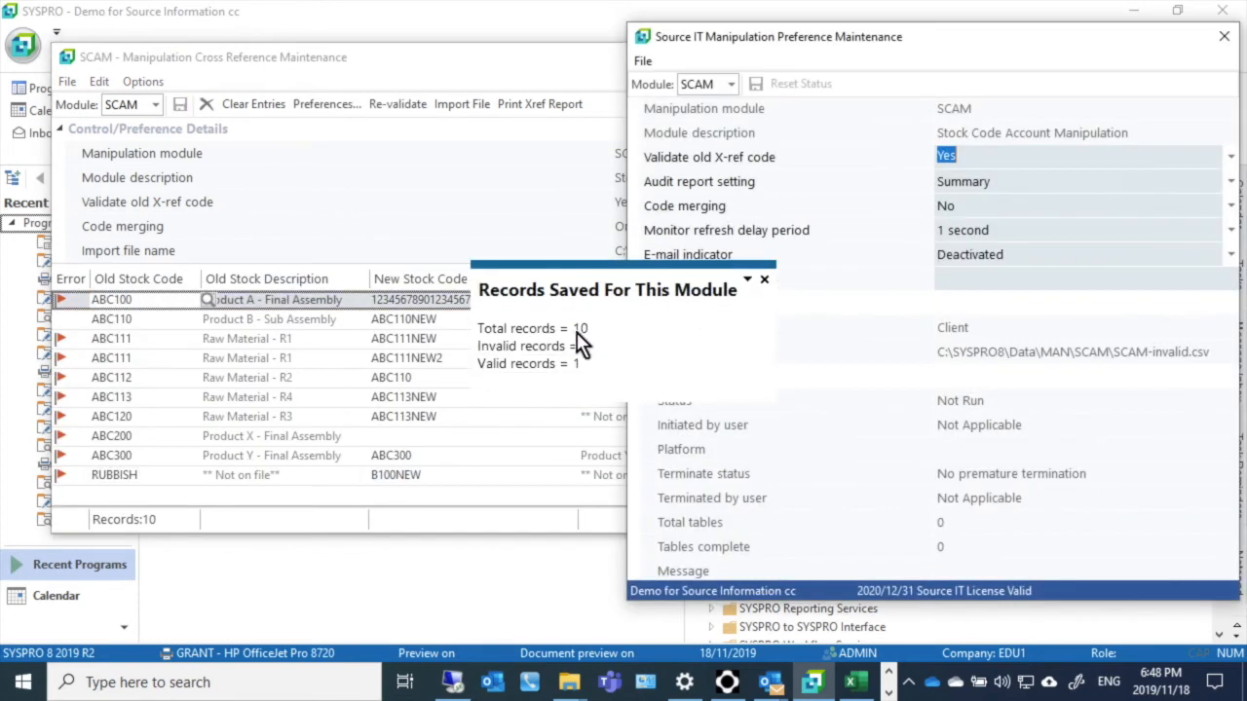
left_click(764, 282)
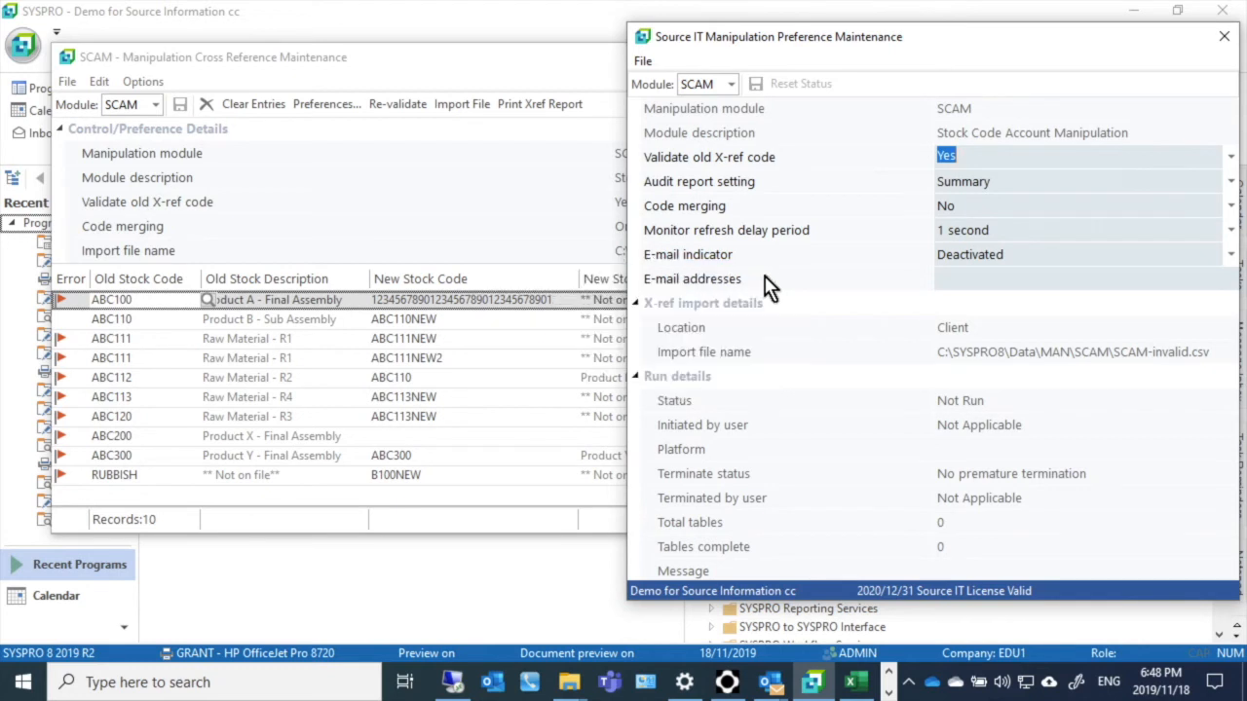
- Set Code merging to Yes in the SCAM preferences, save them and return to the cross reference
left_click_drag(969, 48, 629, 74)
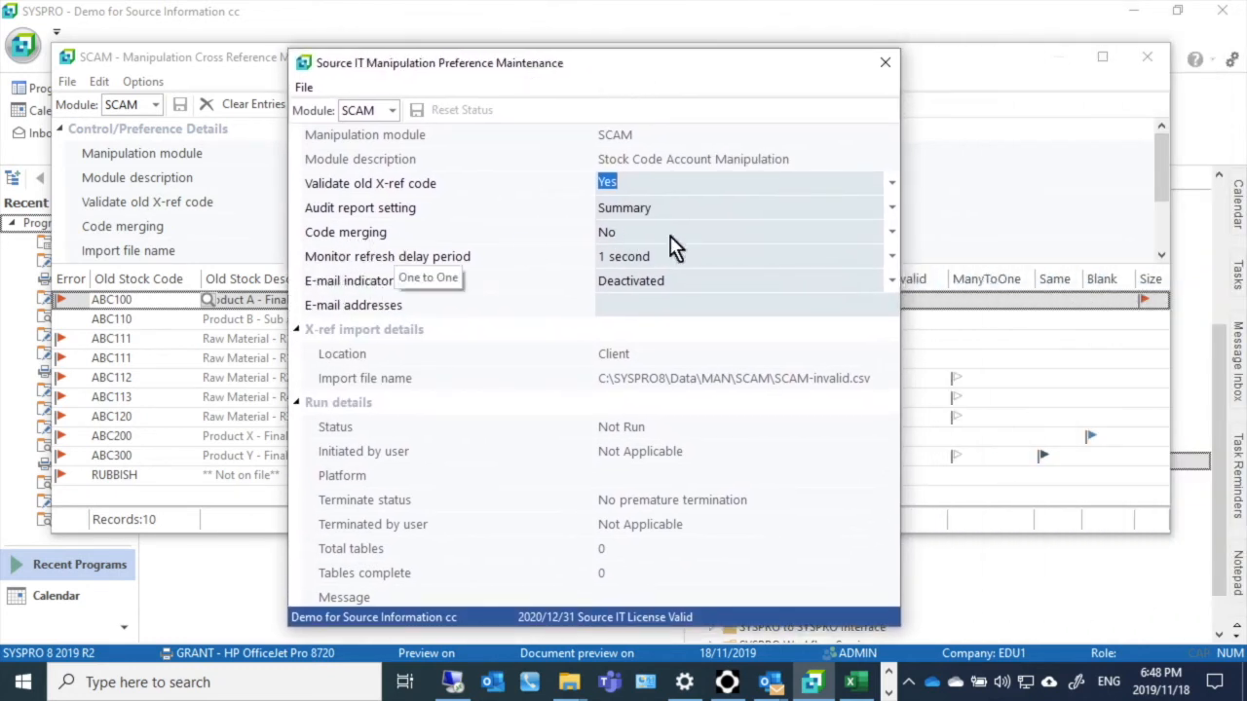
left_click(891, 234)
left_click(890, 240)
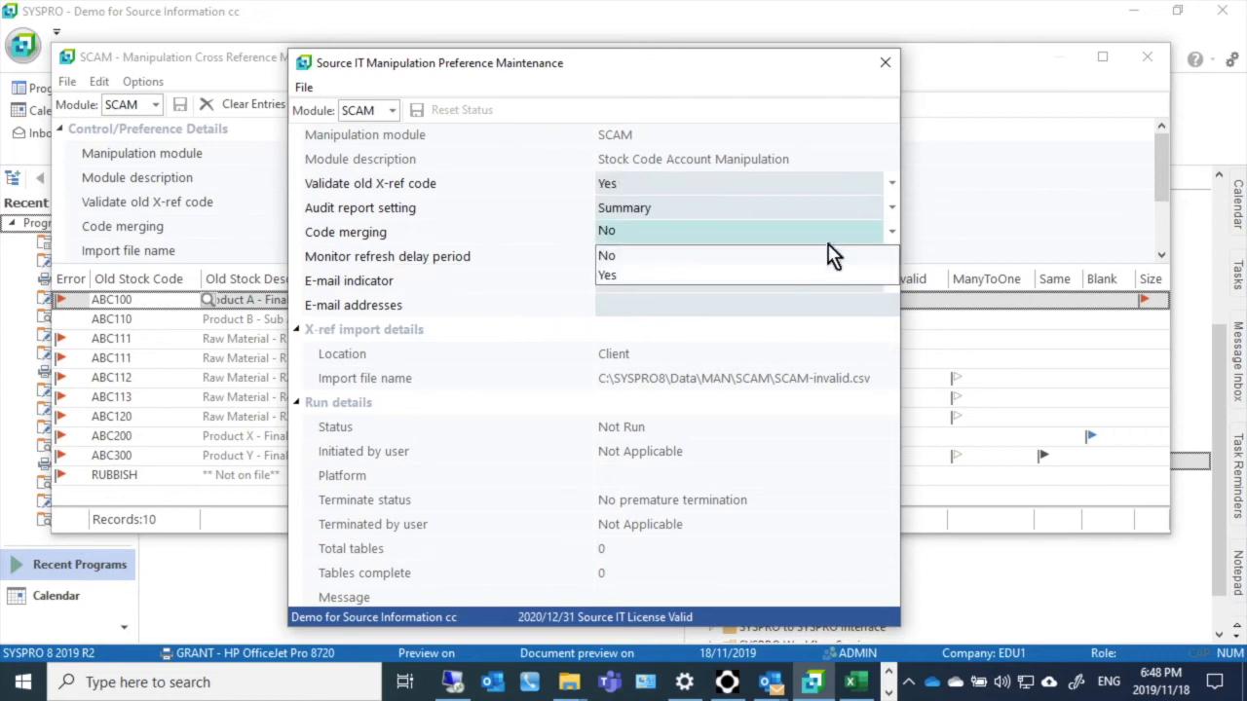
left_click(606, 277)
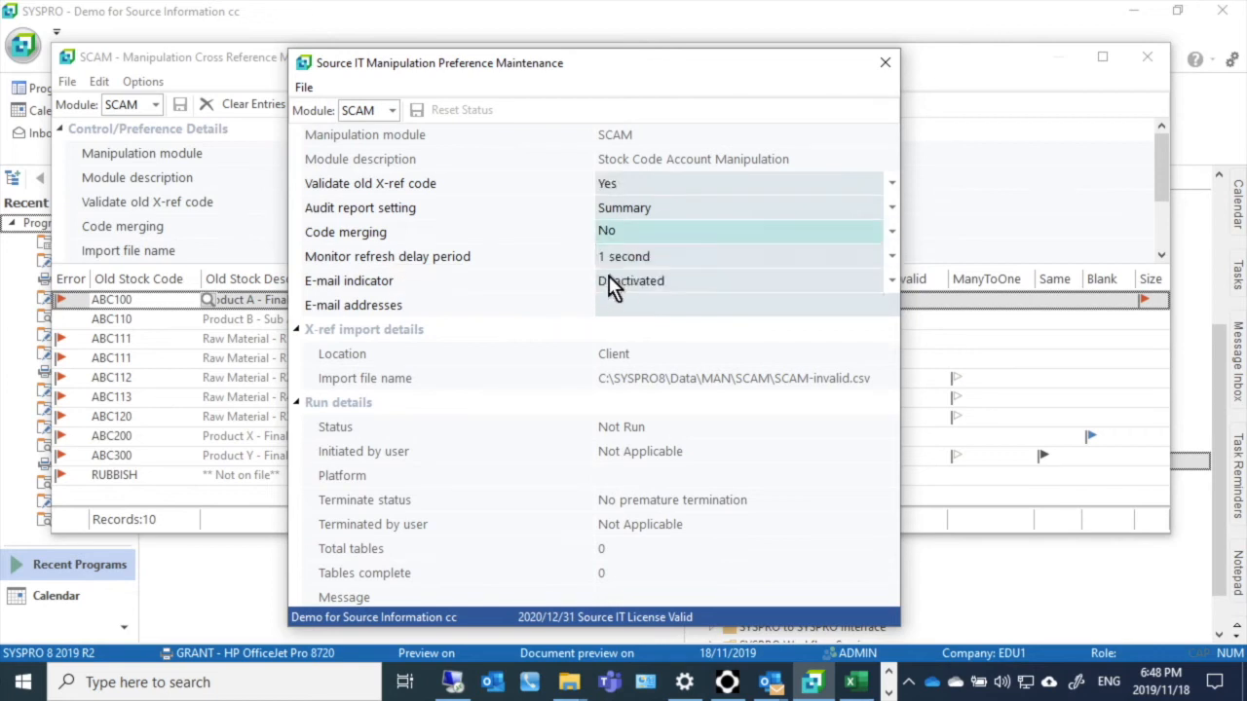
left_click(417, 111)
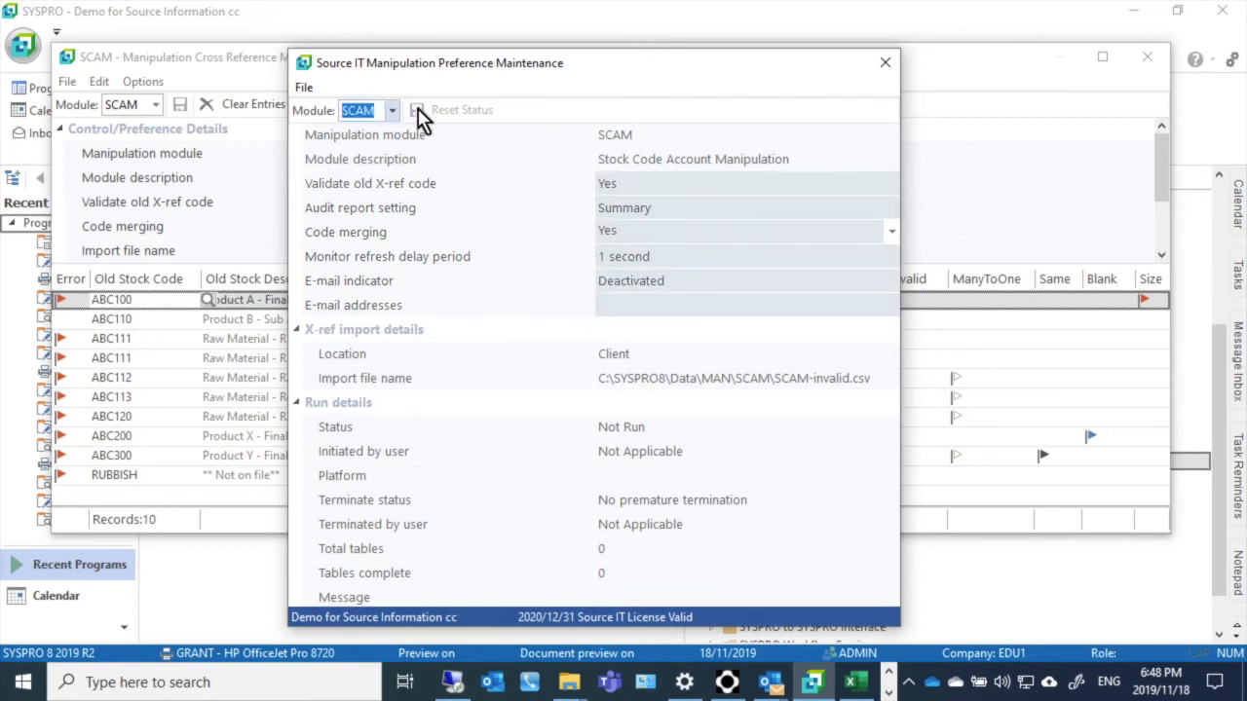
left_click(884, 63)
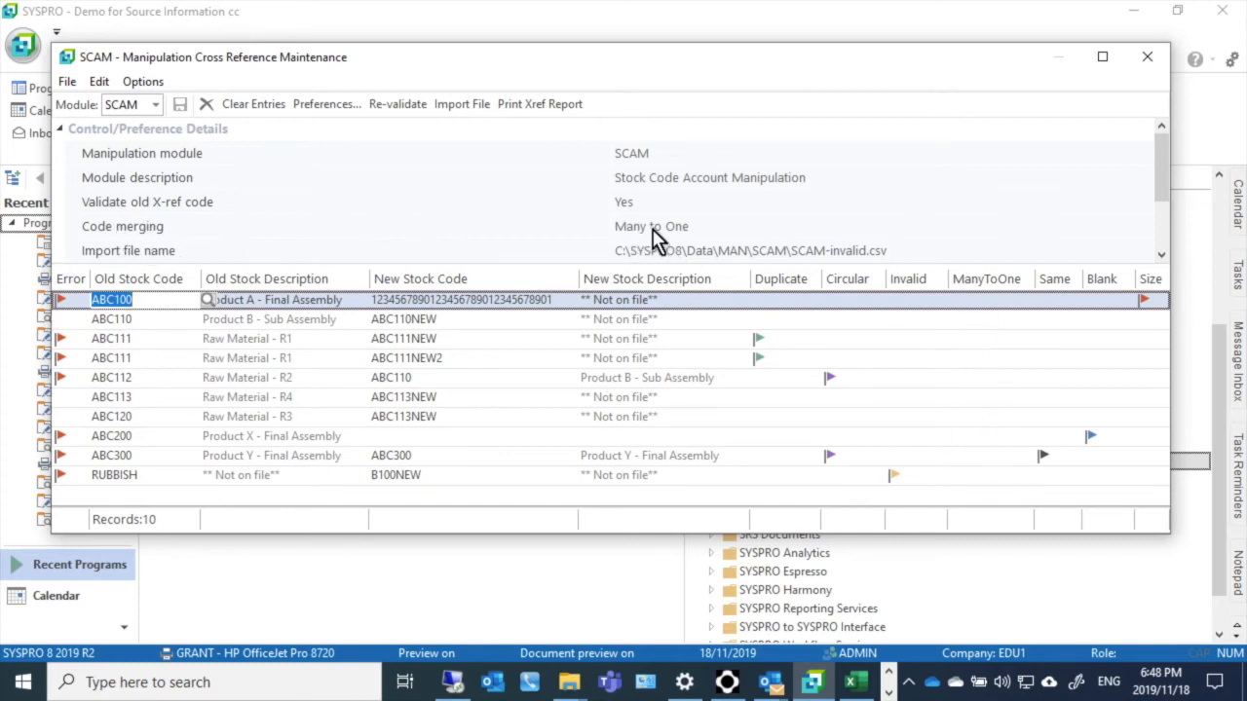
- Reopen the SCAM preferences, set Code merging back to No, save and return to the cross reference
left_click(327, 105)
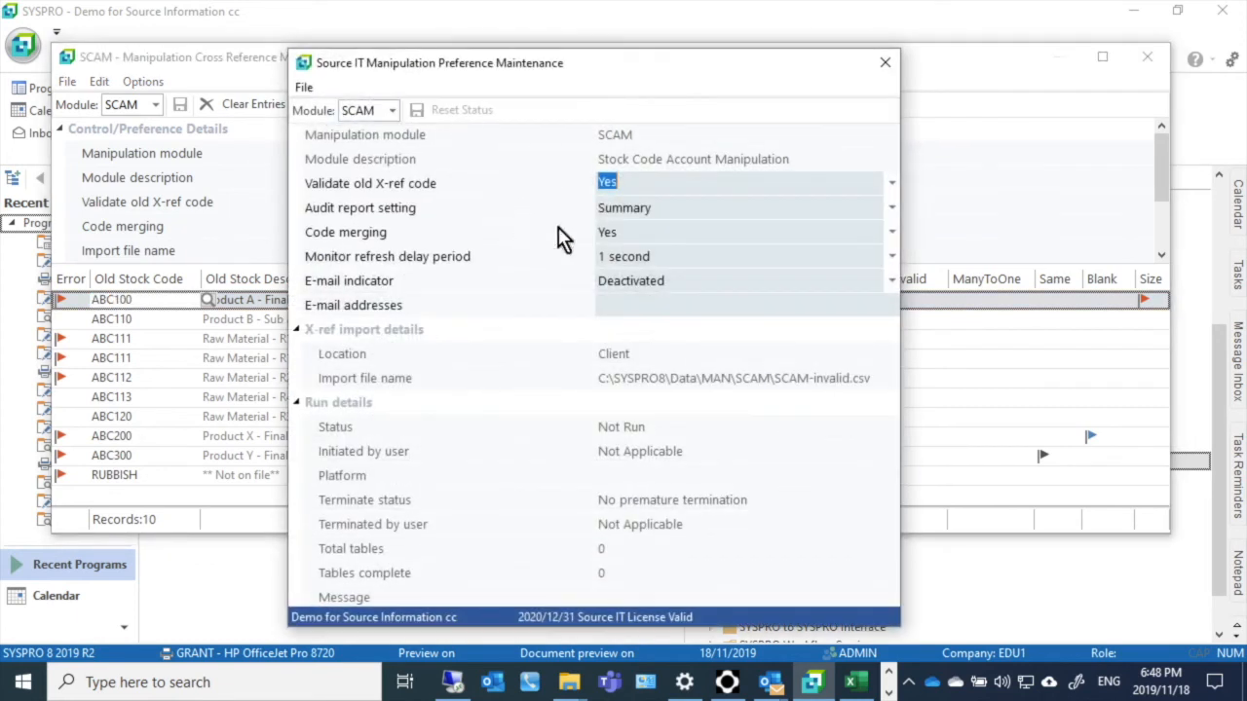
left_click(892, 233)
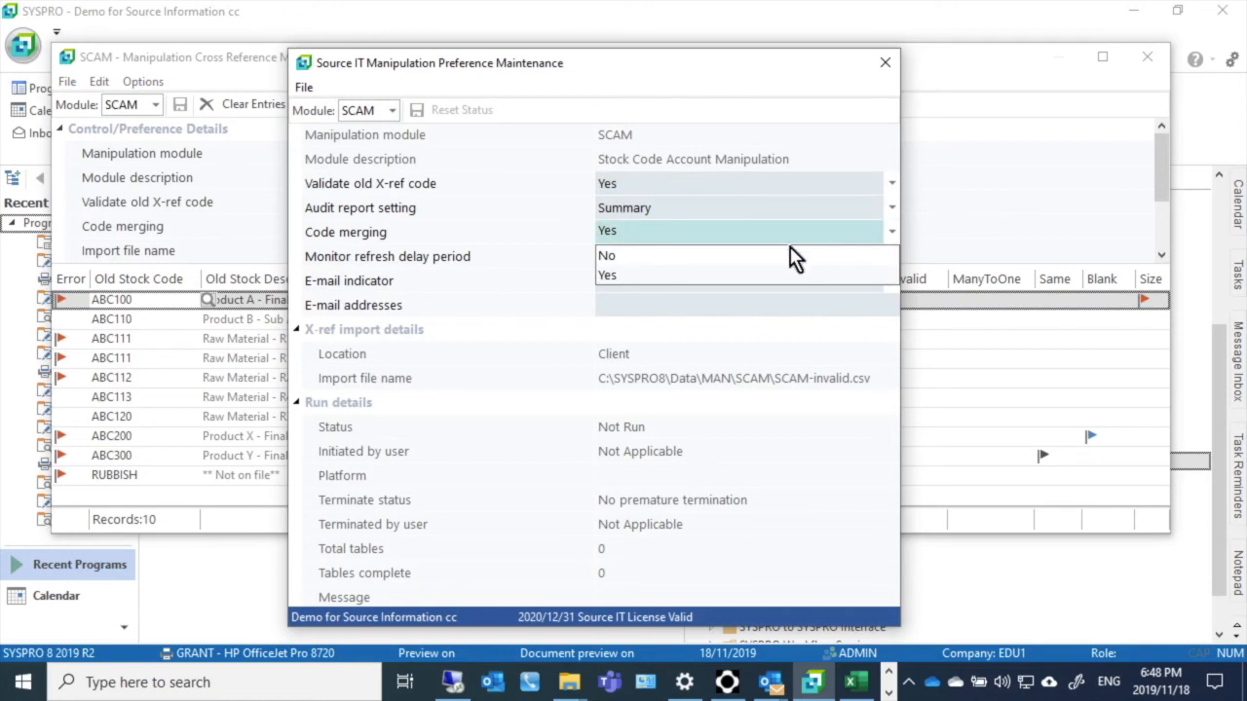
left_click(608, 255)
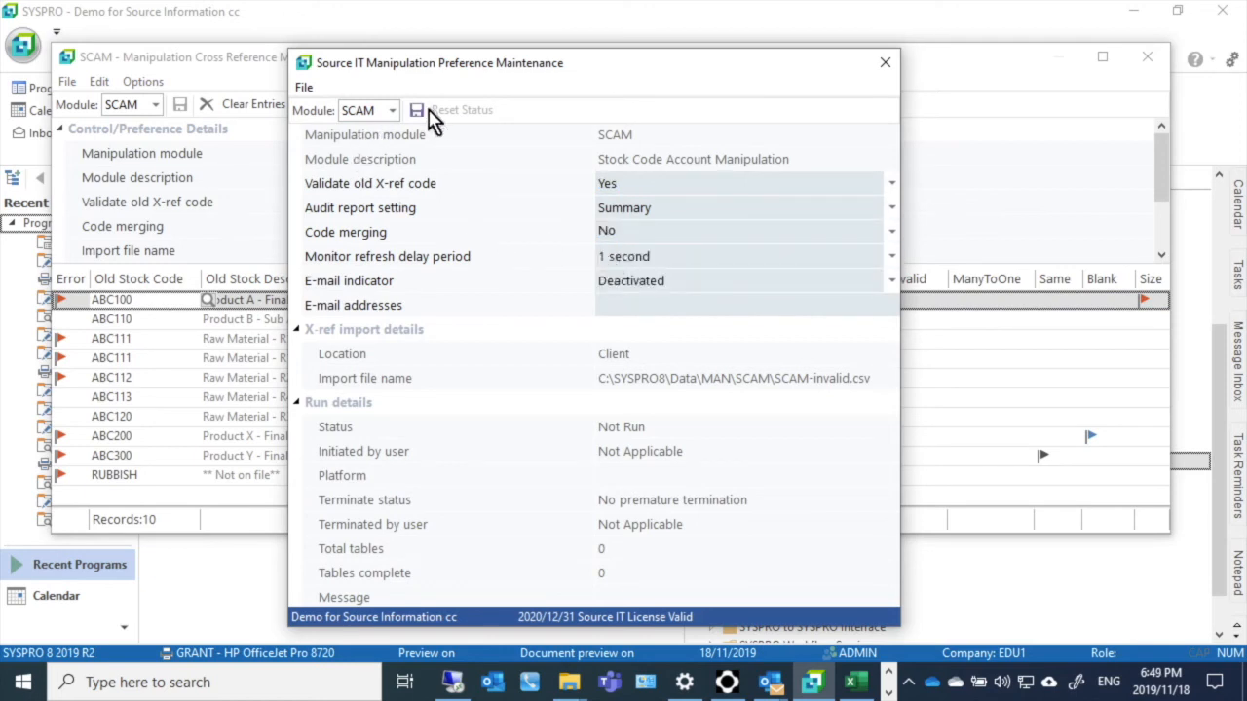
left_click(889, 62)
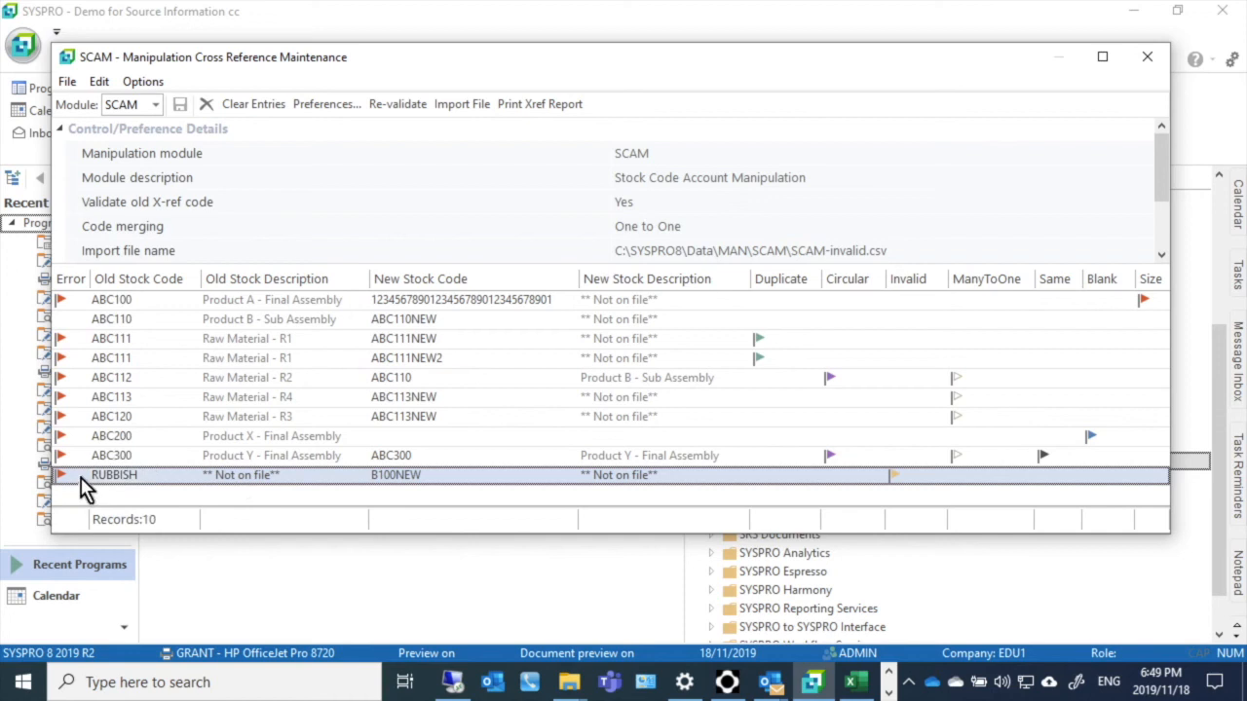
- Delete the RUBBISH entry from the cross reference and re-validate the remaining entries
left_click(207, 103)
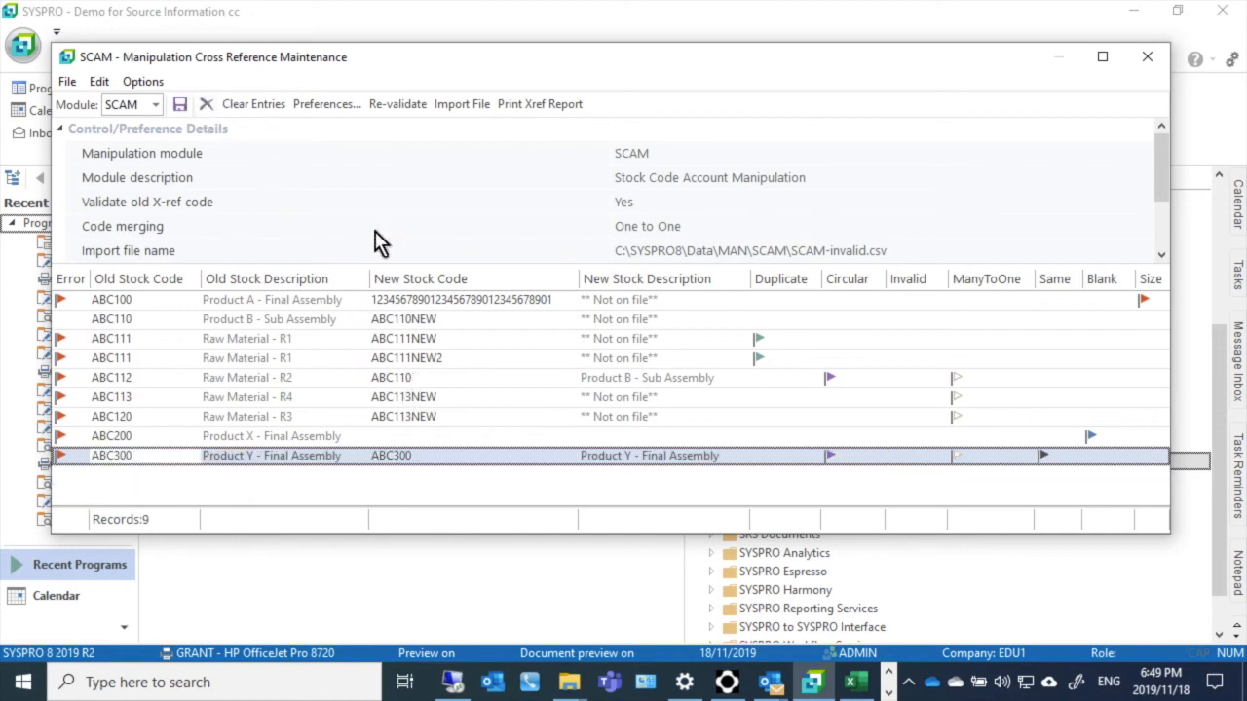
left_click(395, 110)
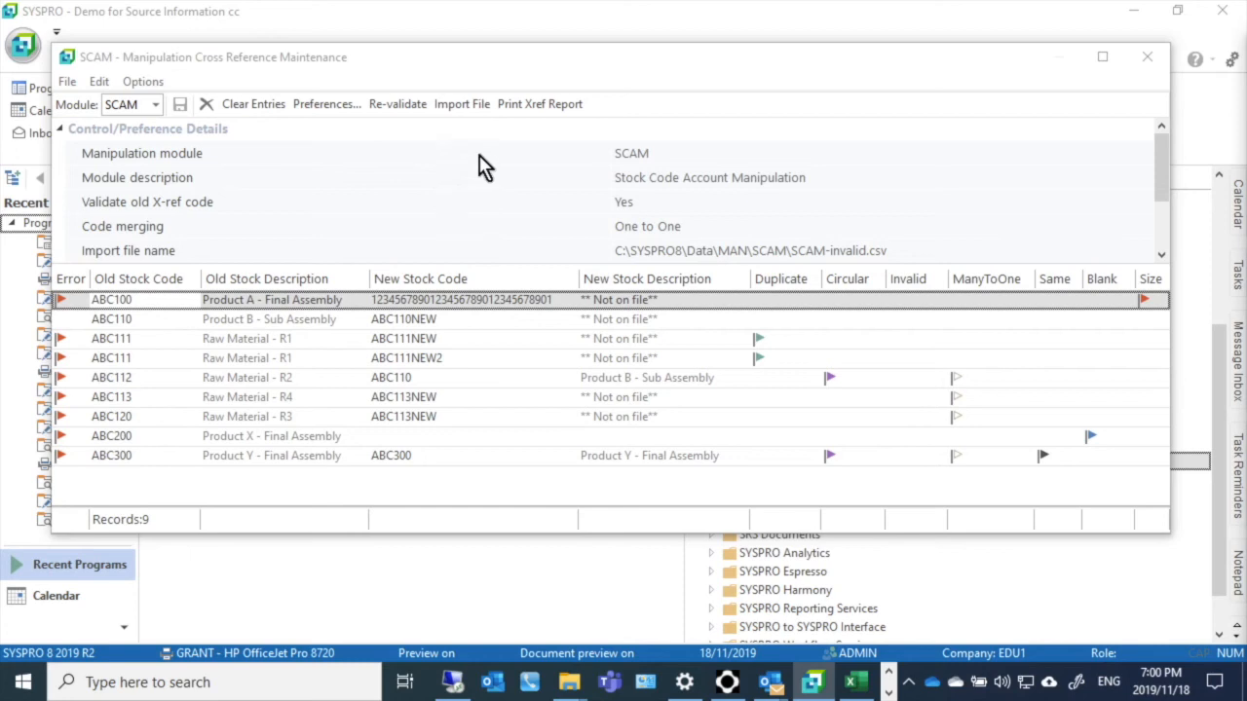
- Print the cross reference report with both invalid and valid entries to the HP OfficeJet Pro 8720 preview and show its second page
left_click(533, 109)
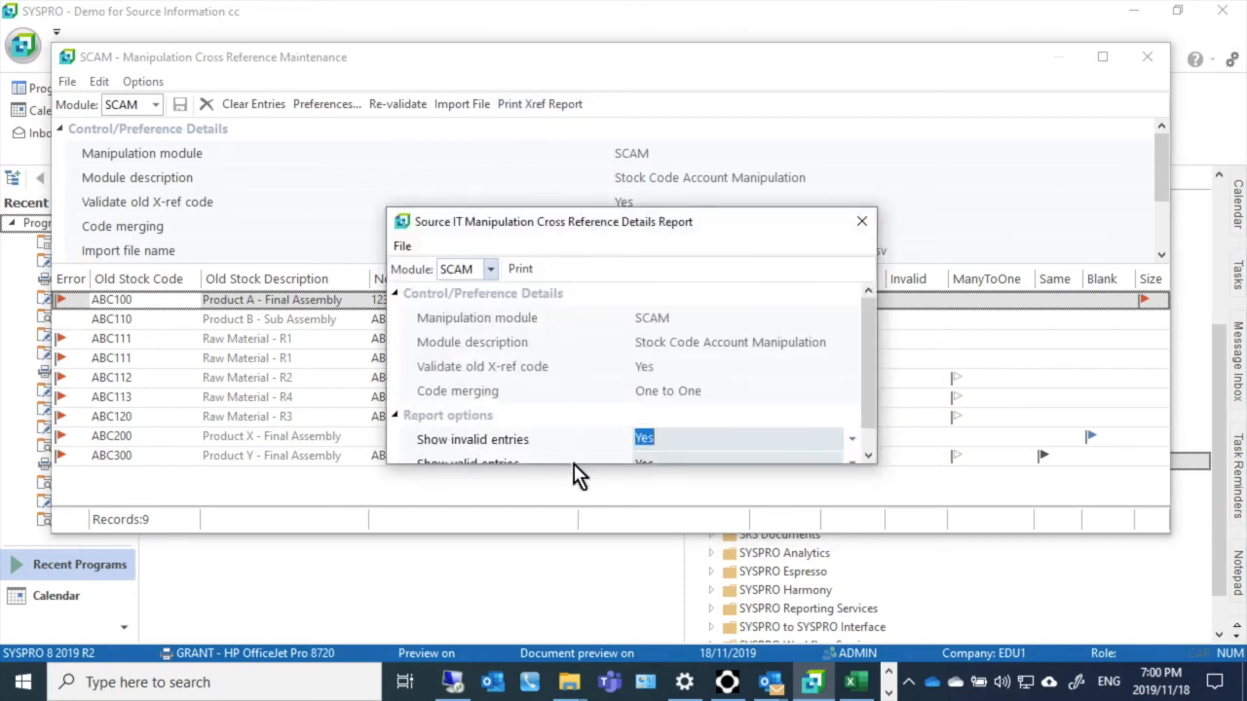
scroll(573, 458, "down", 1)
left_click(520, 270)
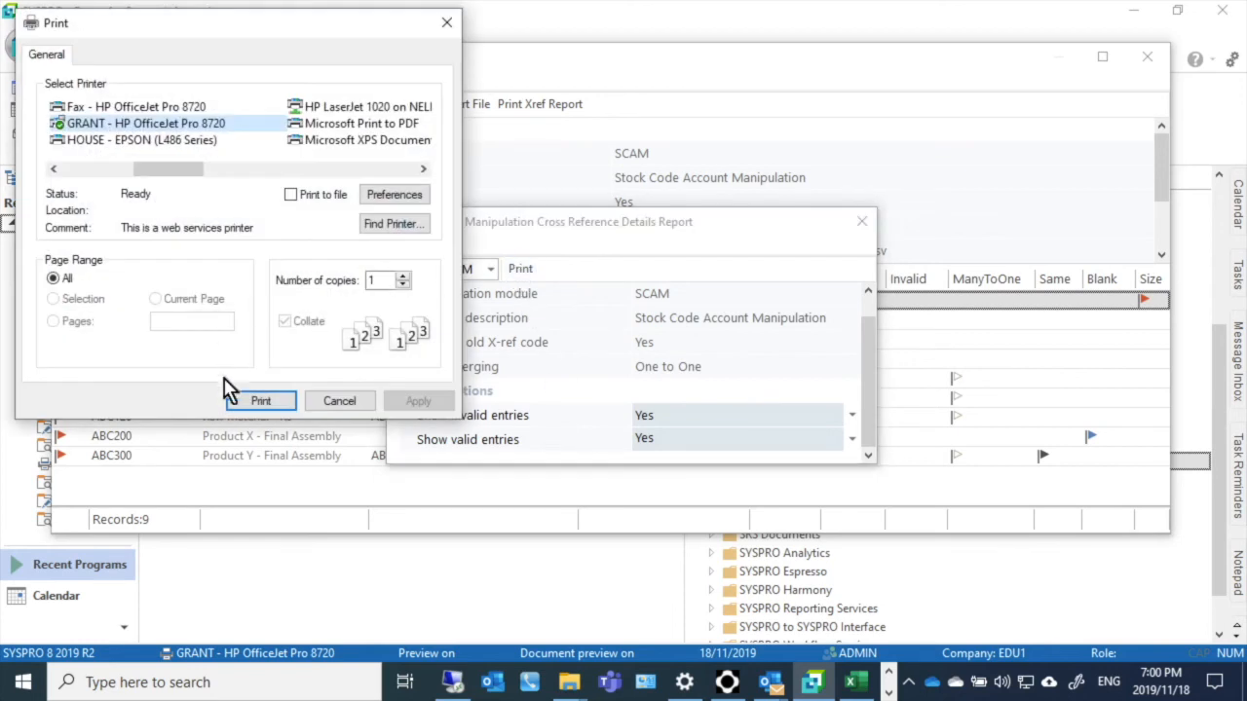
left_click(260, 402)
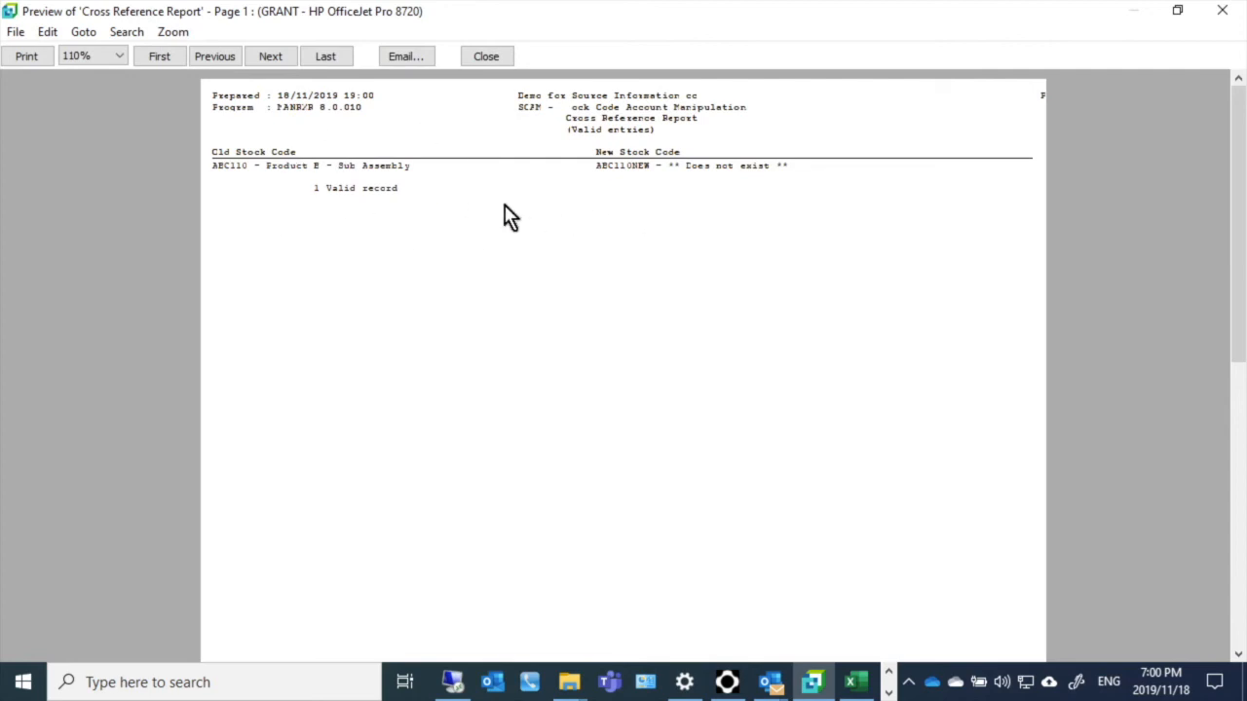
left_click(272, 58)
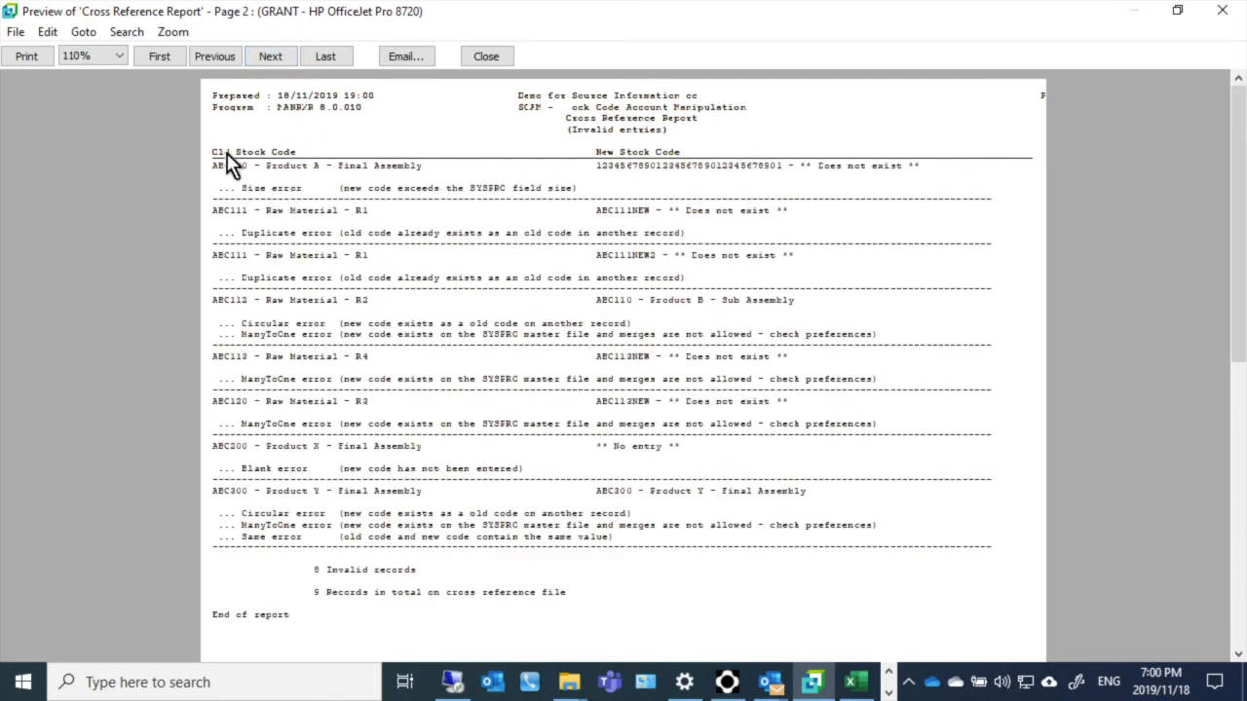